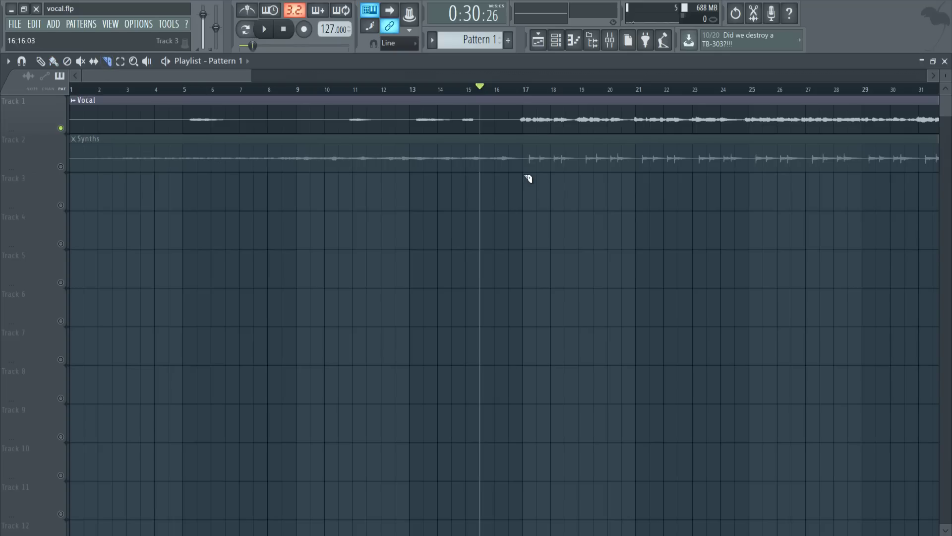
Slice the Vocal and Synths clips at bar 17 and delete the portions before the cut
{"action": "left_click_drag", "start_coordinate": [535, 102], "coordinate": [526, 105]}
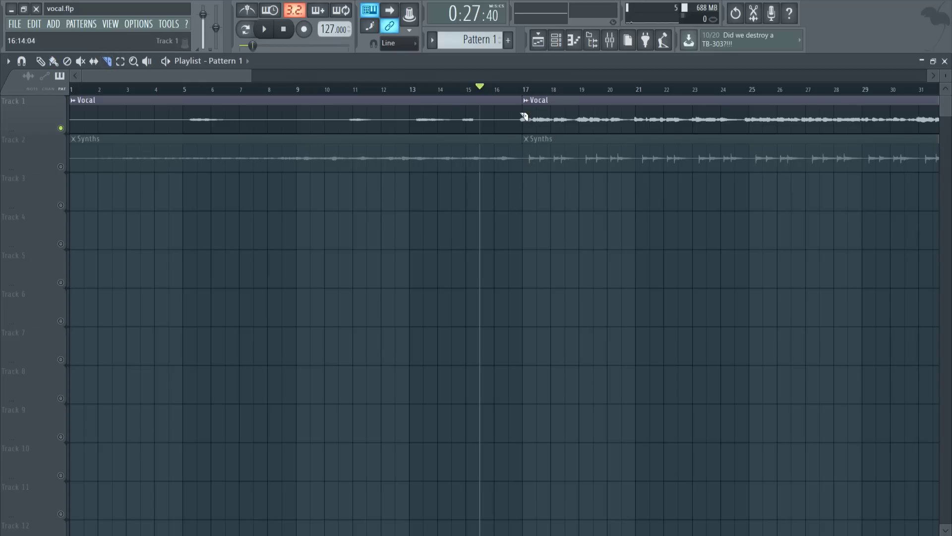
{"action": "right_click", "coordinate": [340, 117]}
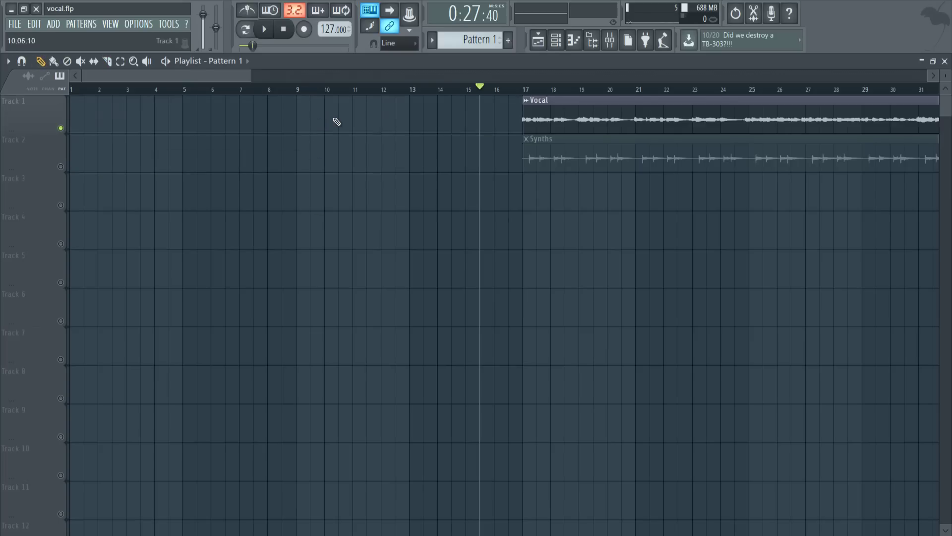
{"action": "left_click_drag", "start_coordinate": [251, 78], "coordinate": [181, 76]}
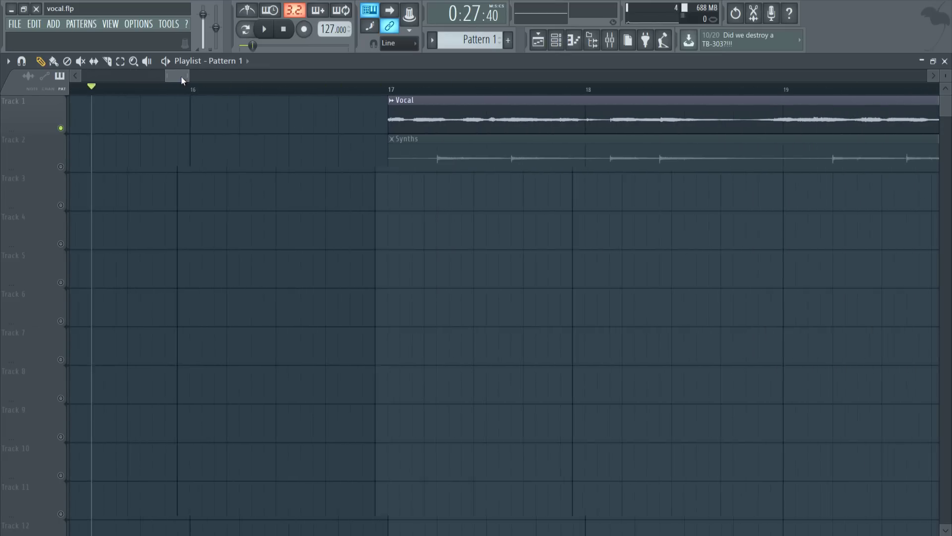
Unmute all playlist tracks and set the playlist snap to (none)
{"action": "right_click", "coordinate": [61, 167]}
{"action": "right_click", "coordinate": [62, 167]}
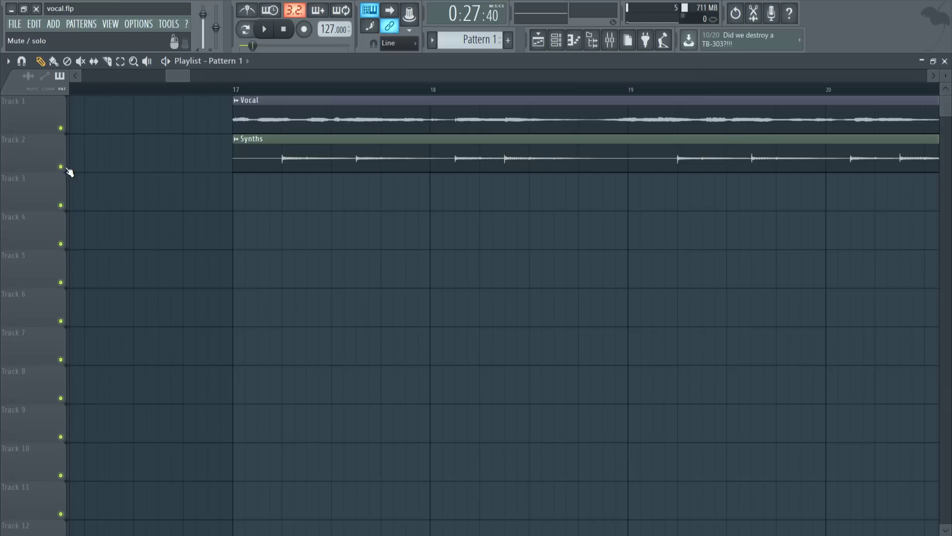
{"action": "left_click", "coordinate": [26, 64]}
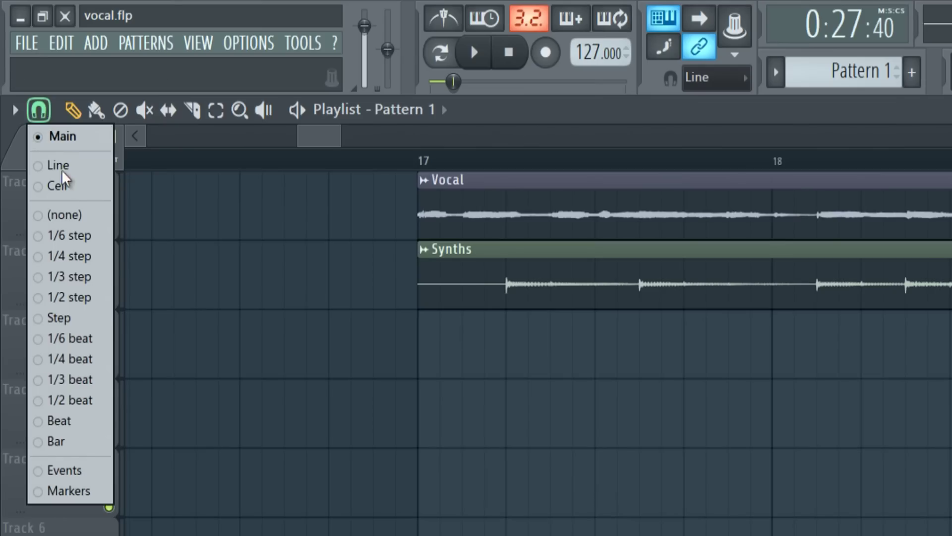
{"action": "left_click", "coordinate": [70, 213]}
Select the Vocal and Synths clips and move them together so the first synth hit sits exactly on bar 17
{"action": "left_click_drag", "start_coordinate": [286, 187], "coordinate": [283, 110]}
{"action": "mouse_move", "coordinate": [265, 114]}
{"action": "left_mouse_down"}
{"action": "mouse_move", "coordinate": [248, 114]}
{"action": "mouse_move", "coordinate": [325, 115]}
{"action": "mouse_move", "coordinate": [248, 121]}
{"action": "left_mouse_up"}
{"action": "left_click_drag", "start_coordinate": [189, 75], "coordinate": [171, 75]}
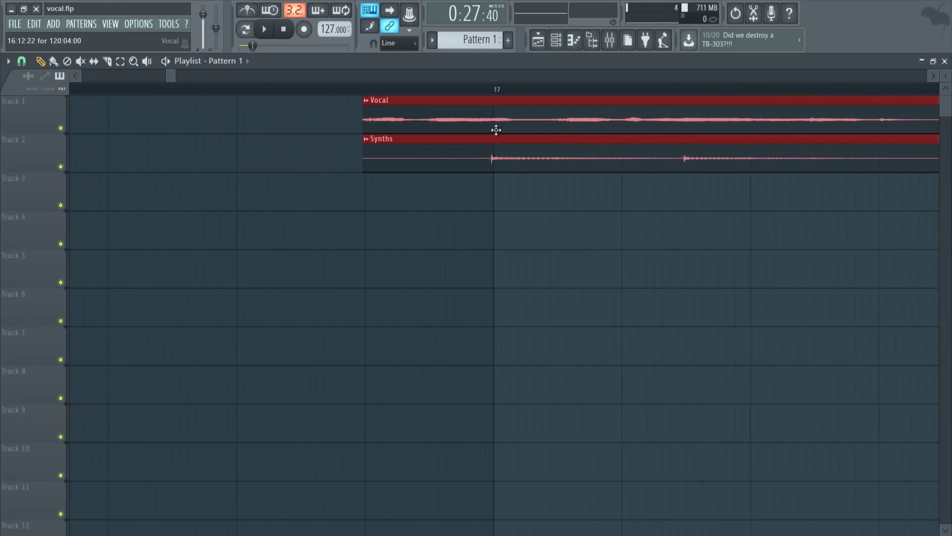
{"action": "left_click_drag", "start_coordinate": [506, 121], "coordinate": [513, 121]}
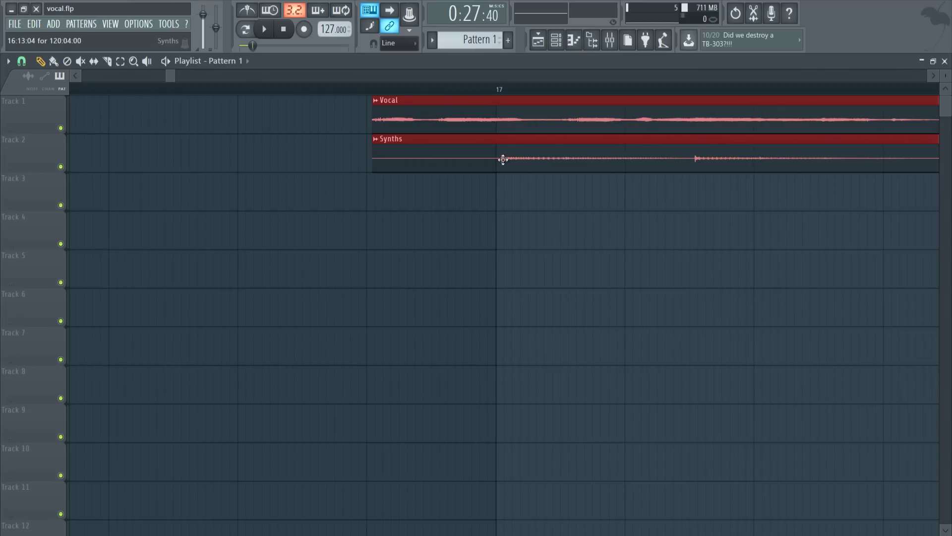
{"action": "left_click_drag", "start_coordinate": [531, 161], "coordinate": [526, 158]}
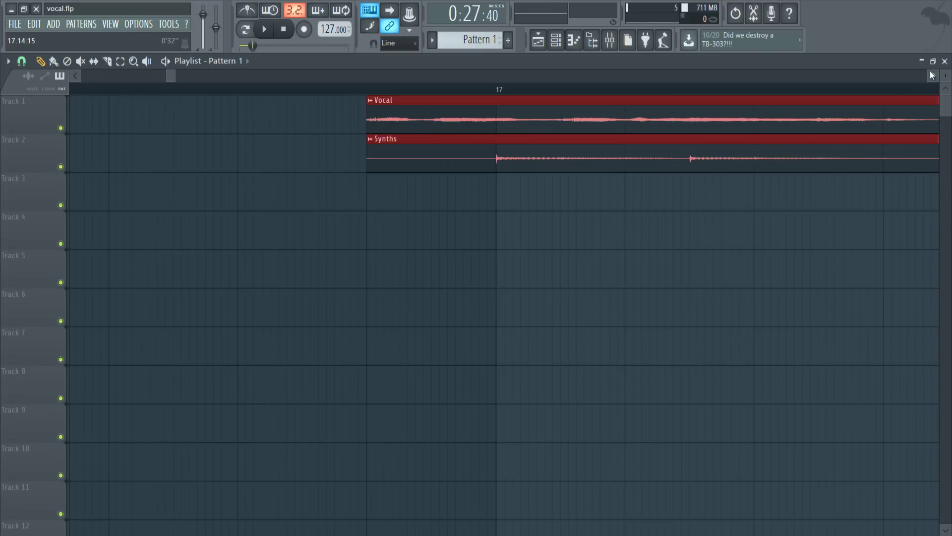
Check the synth hits against bars 19 and 21, deselect the clips and set the playlist snap back to Main
{"action": "left_click_drag", "start_coordinate": [933, 76], "coordinate": [935, 75]}
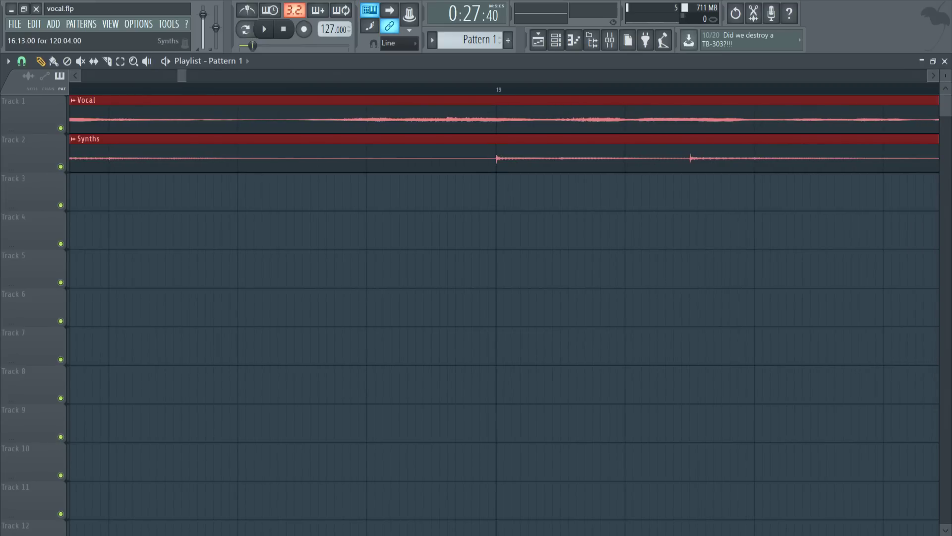
{"action": "left_click_drag", "start_coordinate": [934, 77], "coordinate": [935, 78]}
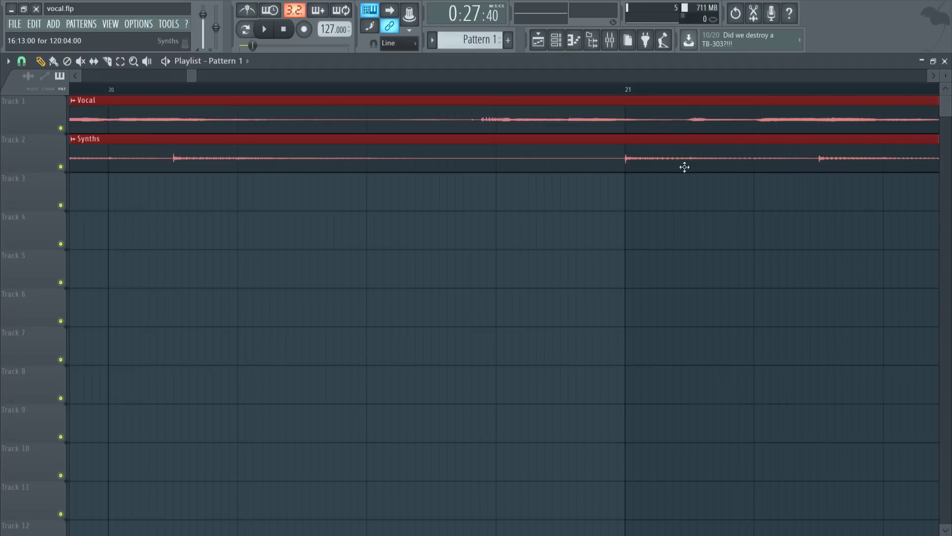
{"action": "left_click_drag", "start_coordinate": [197, 82], "coordinate": [323, 77]}
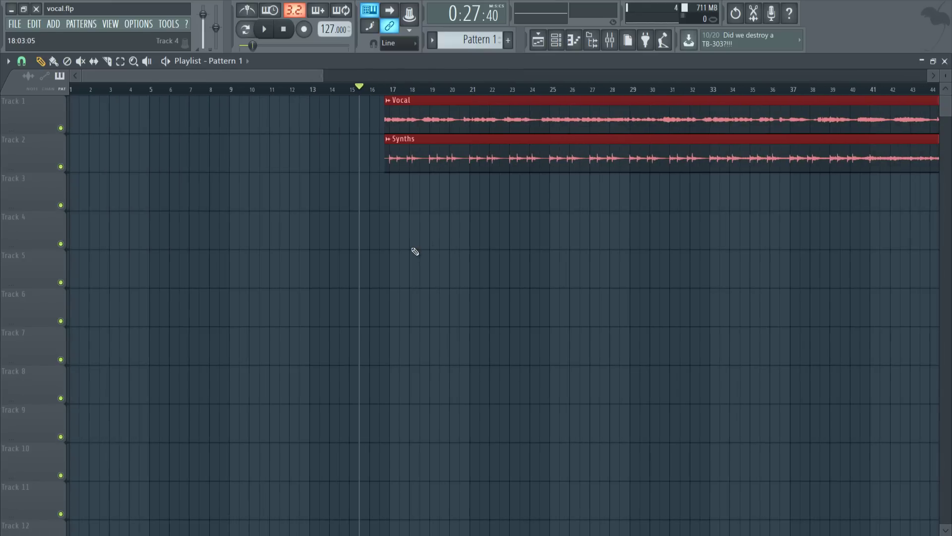
{"action": "left_click", "coordinate": [412, 248], "text": "ctrl"}
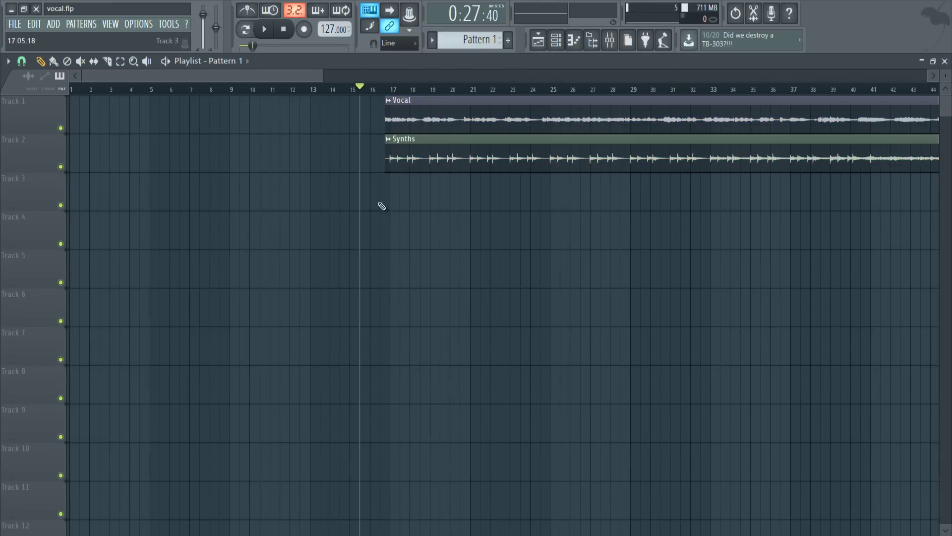
{"action": "left_click", "coordinate": [22, 62]}
{"action": "left_click", "coordinate": [34, 120]}
Extend the starts of the Vocal and Synths clips back to bar 1 and deselect them
{"action": "left_click_drag", "start_coordinate": [323, 77], "coordinate": [200, 72]}
{"action": "left_click_drag", "start_coordinate": [293, 196], "coordinate": [75, 130]}
{"action": "key", "text": "ctrl+d"}
Play the Tribal-Kick-06 pattern in the channel rack and close the rack
{"action": "left_click_drag", "start_coordinate": [153, 76], "coordinate": [200, 78]}
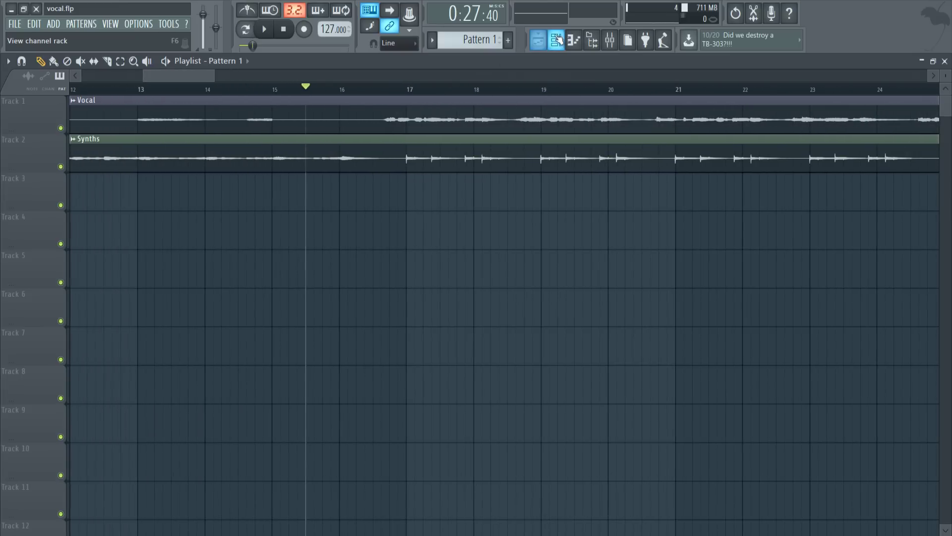
{"action": "left_click", "coordinate": [556, 40]}
{"action": "left_click", "coordinate": [246, 30]}
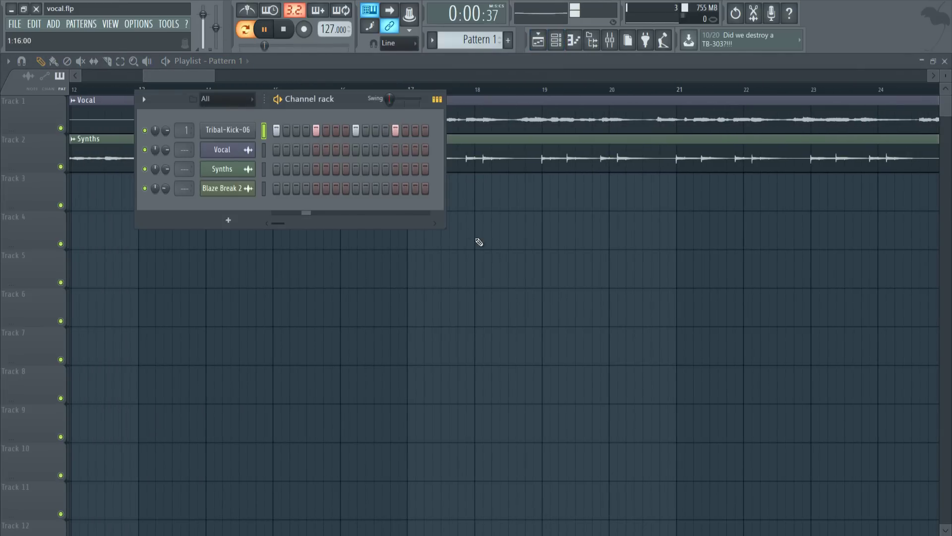
{"action": "key", "text": "F6"}
Paint four consecutive Pattern 1 clips on Track 3 starting at bar 17, and play the arrangement from midway through bar 16
{"action": "left_click", "coordinate": [417, 198]}
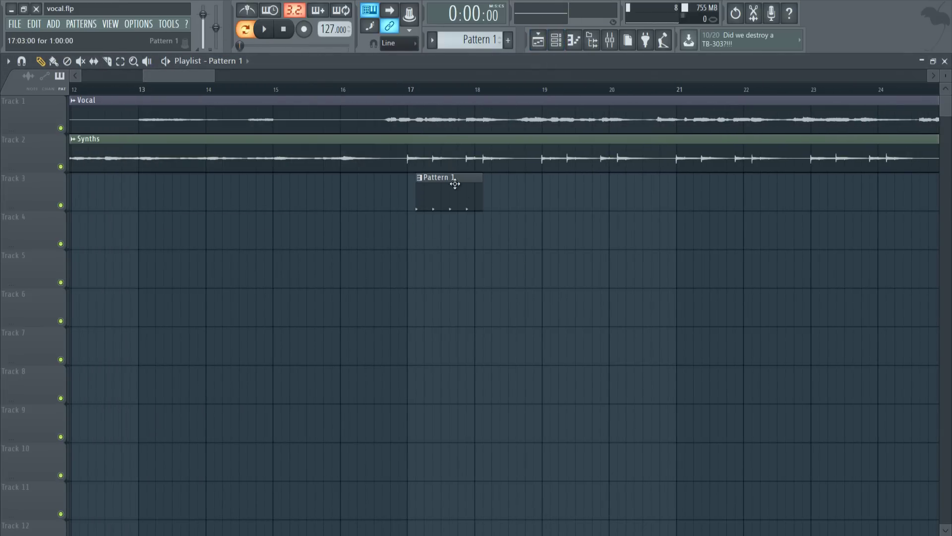
{"action": "left_click", "coordinate": [53, 62]}
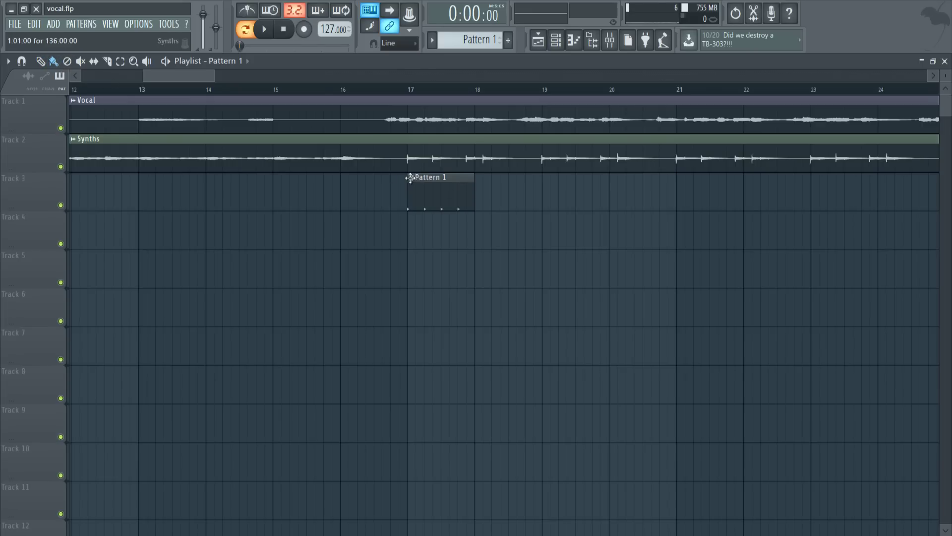
{"action": "left_click_drag", "start_coordinate": [473, 193], "coordinate": [655, 197]}
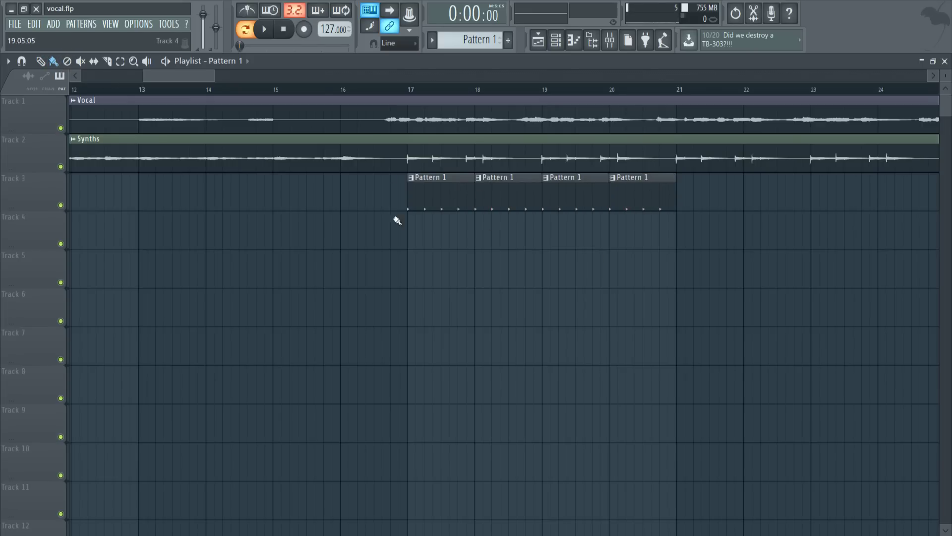
{"action": "left_click", "coordinate": [374, 88]}
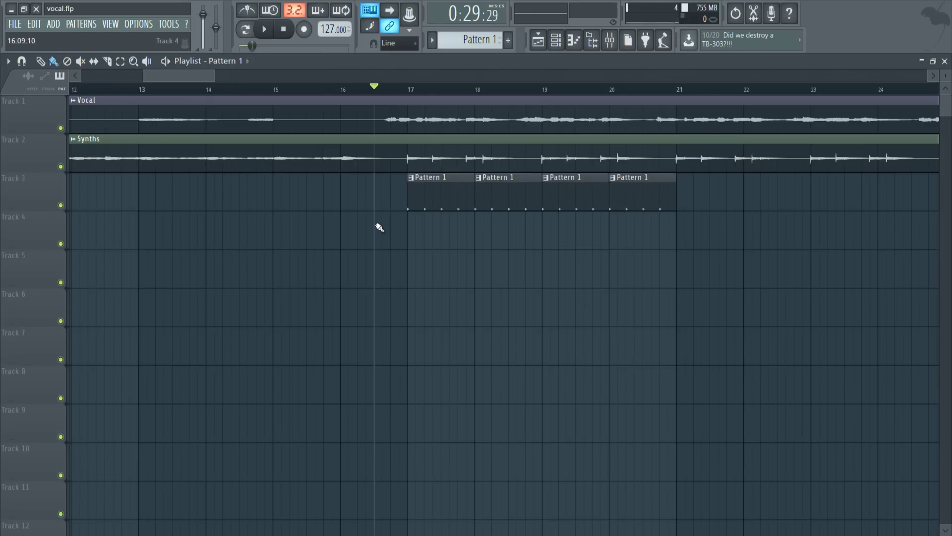
{"action": "key", "text": "space"}
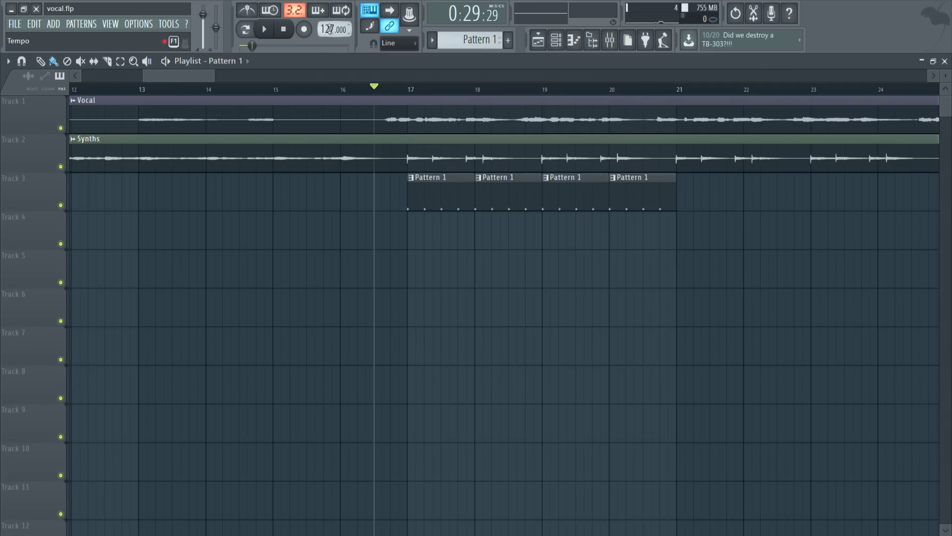
Test playback at 110 BPM from just before bar 17 and return the tempo to 127 BPM
{"action": "left_click_drag", "start_coordinate": [330, 29], "coordinate": [334, 90]}
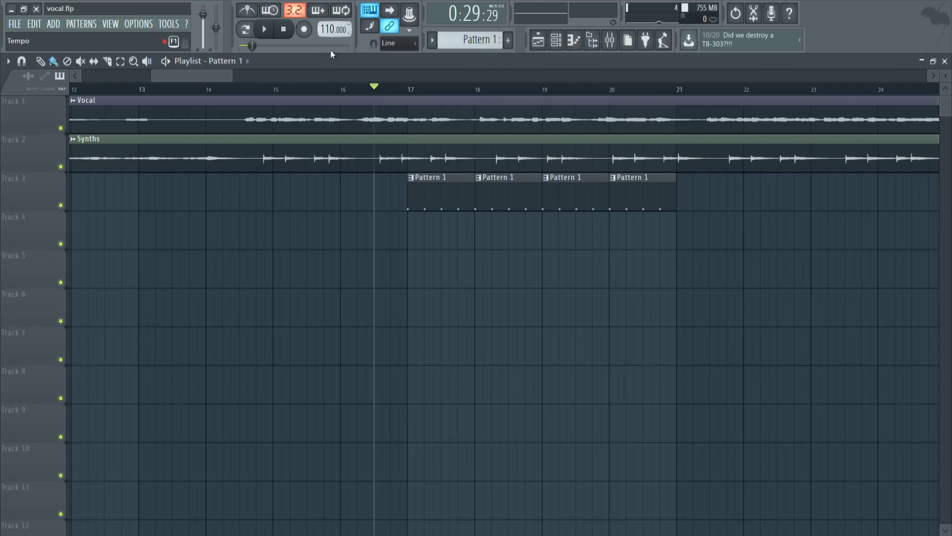
{"action": "left_click", "coordinate": [397, 91]}
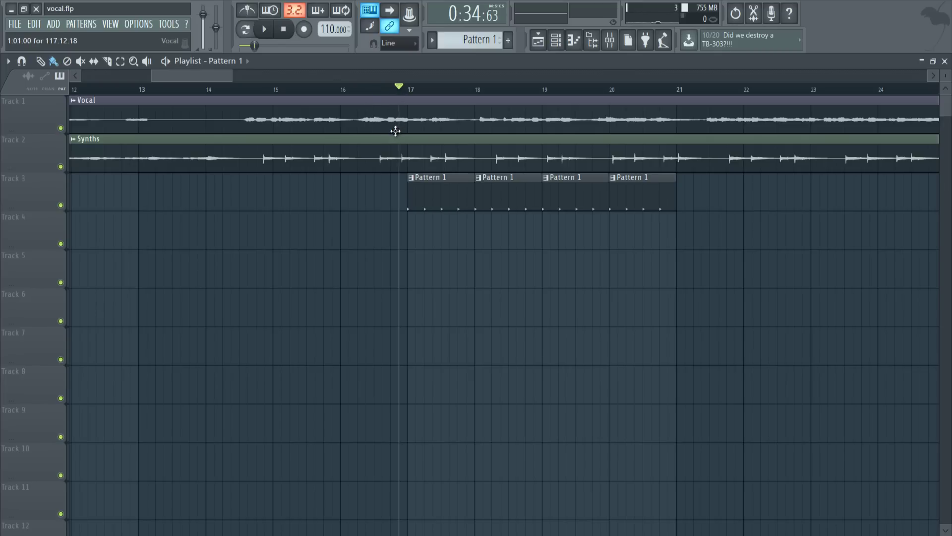
{"action": "key", "text": "space"}
{"action": "key", "text": "space"}
{"action": "left_click_drag", "start_coordinate": [330, 34], "coordinate": [352, 505]}
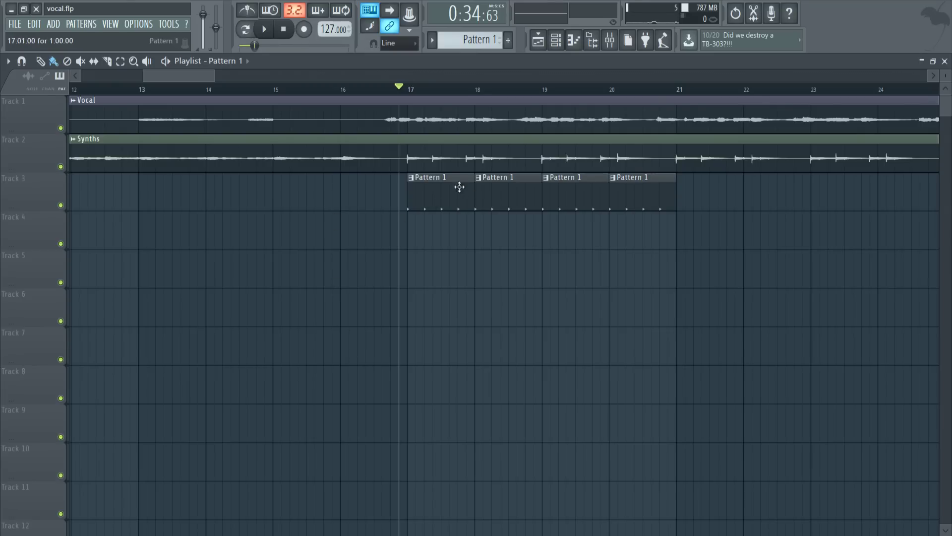
Apply Fit to tempo to the Vocal clip so that it follows the project tempo
{"action": "left_click_drag", "start_coordinate": [177, 74], "coordinate": [153, 76]}
{"action": "left_click", "coordinate": [73, 98]}
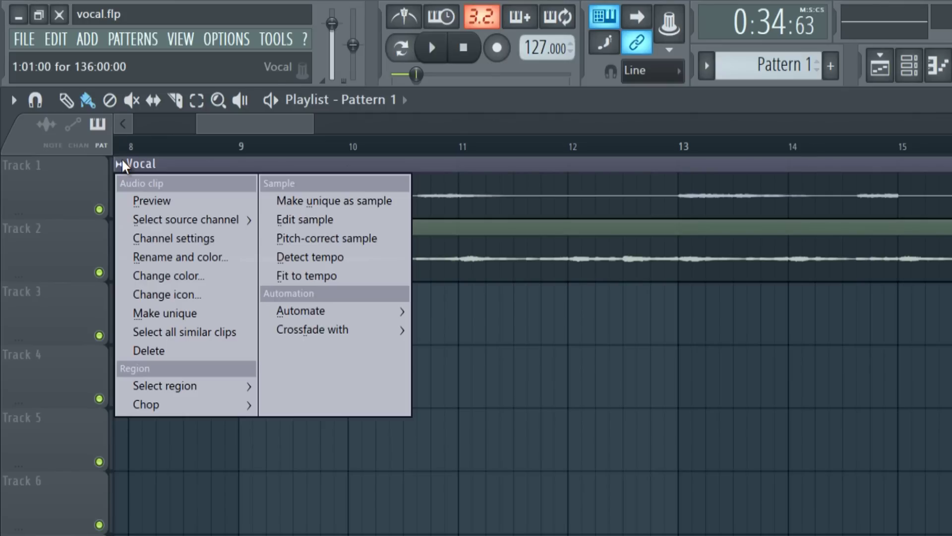
{"action": "left_click", "coordinate": [301, 272]}
{"action": "left_click", "coordinate": [471, 456]}
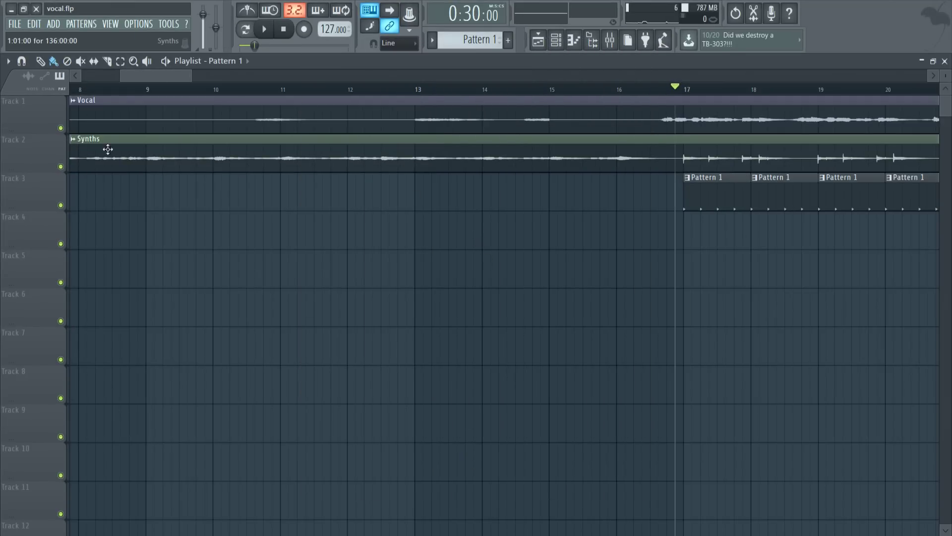
Mute the Synths track and play the vocal with the kick from just before bar 17 at 100 BPM
{"action": "left_click_drag", "start_coordinate": [174, 75], "coordinate": [200, 78]}
{"action": "left_click_drag", "start_coordinate": [327, 28], "coordinate": [319, 79]}
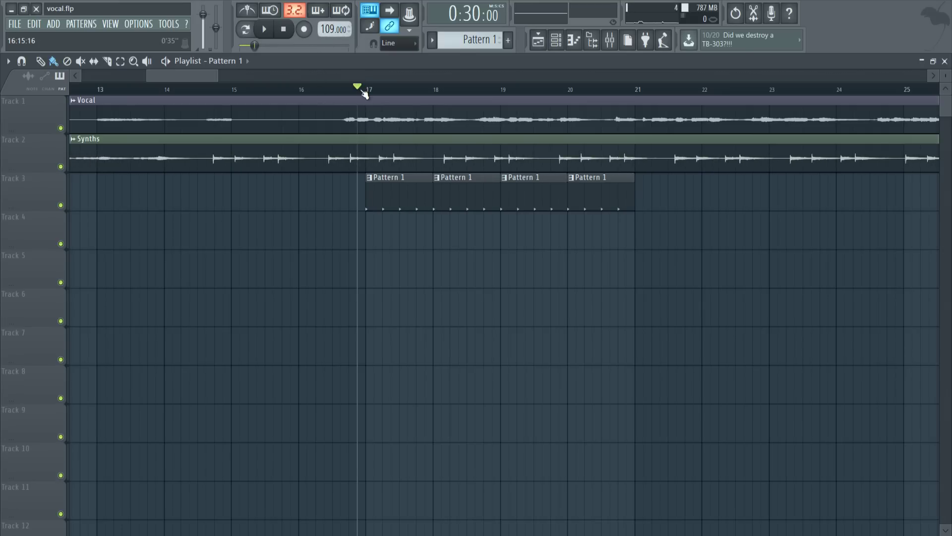
{"action": "left_click", "coordinate": [61, 166]}
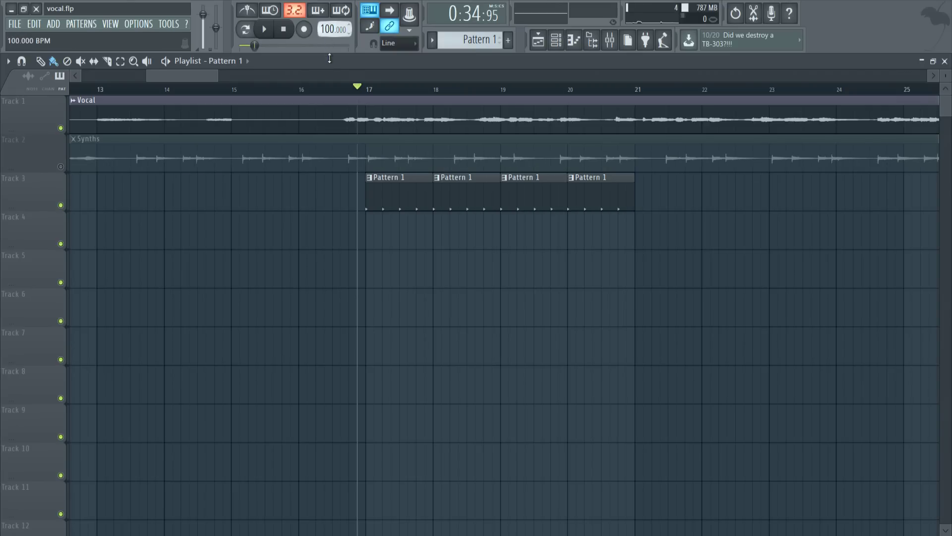
{"action": "scroll", "coordinate": [332, 30], "scroll_direction": "down", "scroll_amount": 8}
{"action": "scroll", "coordinate": [329, 30], "scroll_direction": "down", "scroll_amount": 1}
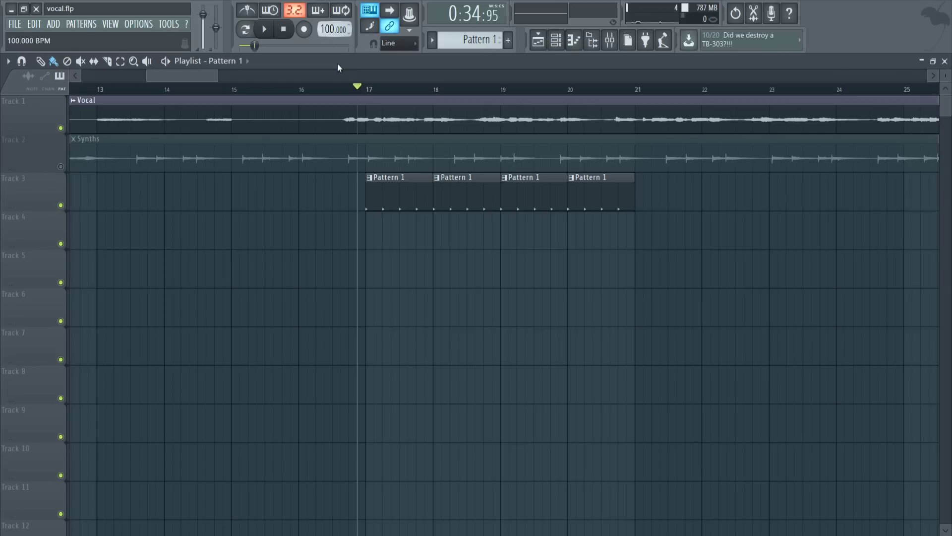
{"action": "left_click", "coordinate": [349, 90]}
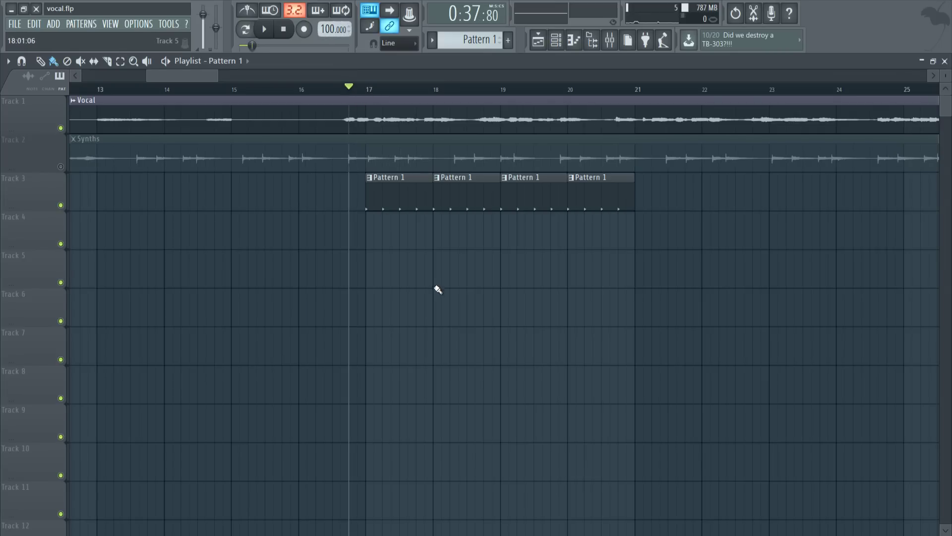
{"action": "key", "text": "space"}
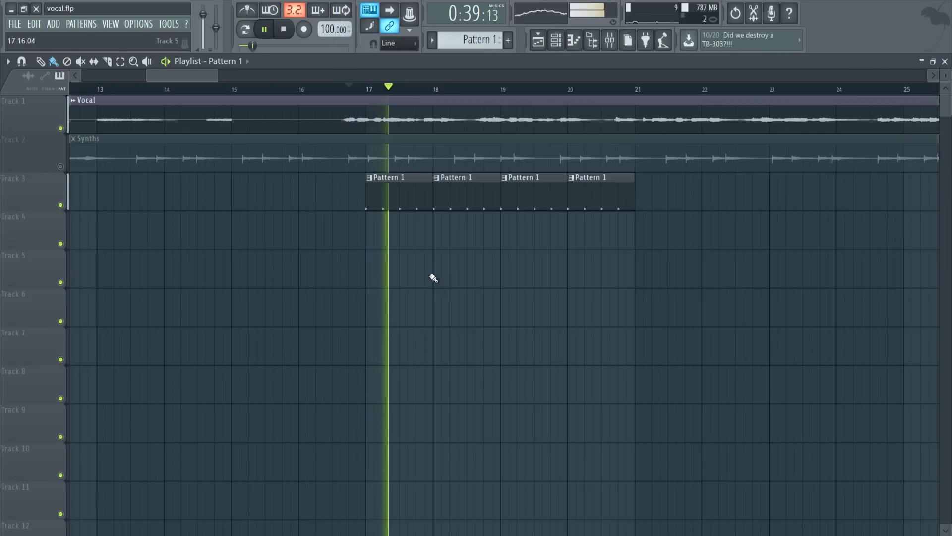
Stop playback, restore the tempo to 127 BPM and unmute the Synths track
{"action": "left_click_drag", "start_coordinate": [328, 30], "coordinate": [366, 472]}
{"action": "key", "text": "space"}
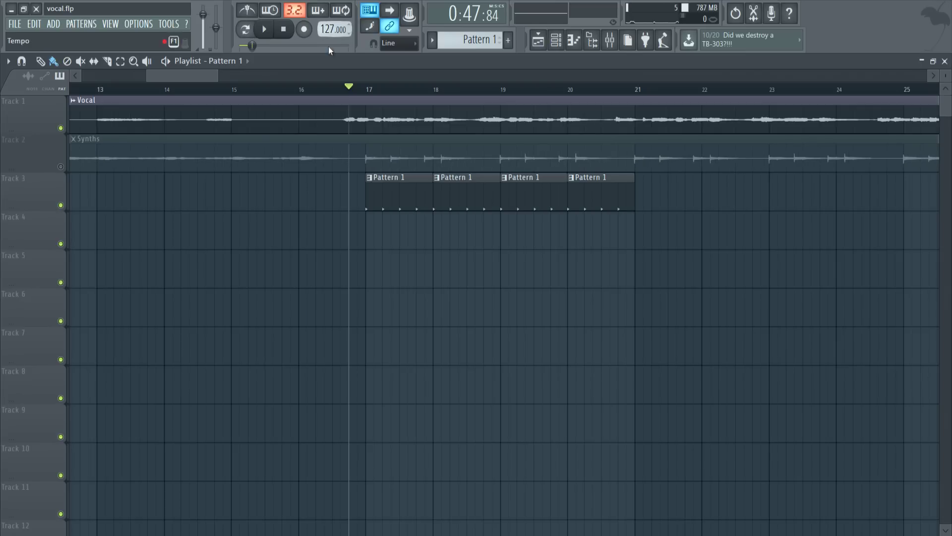
{"action": "left_click_drag", "start_coordinate": [191, 77], "coordinate": [189, 78]}
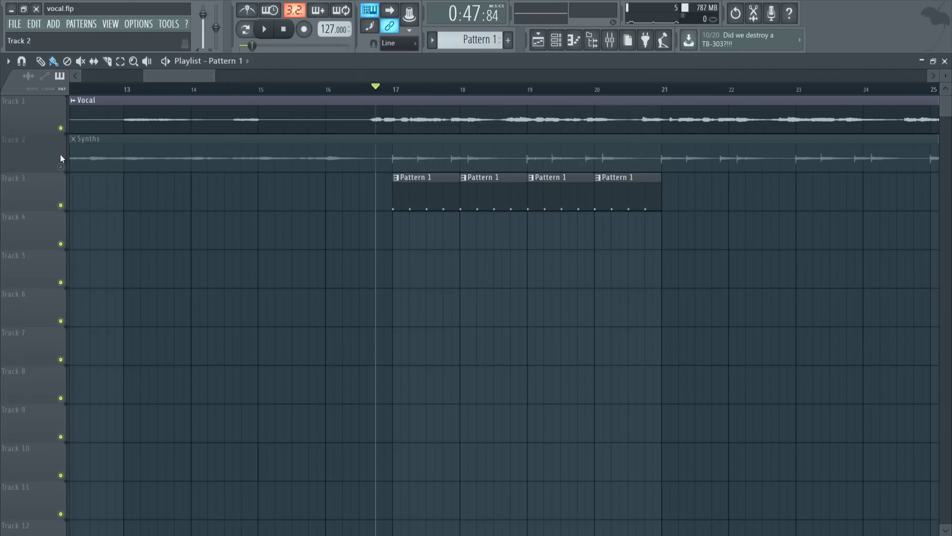
{"action": "left_click", "coordinate": [61, 166]}
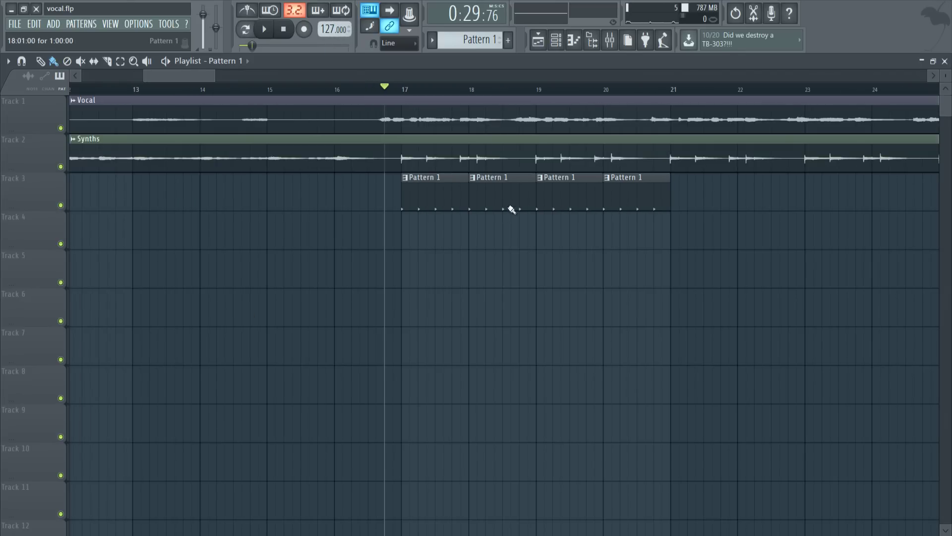
Run the macro that switches realtime stretching for all audio clips
{"action": "left_click", "coordinate": [168, 24]}
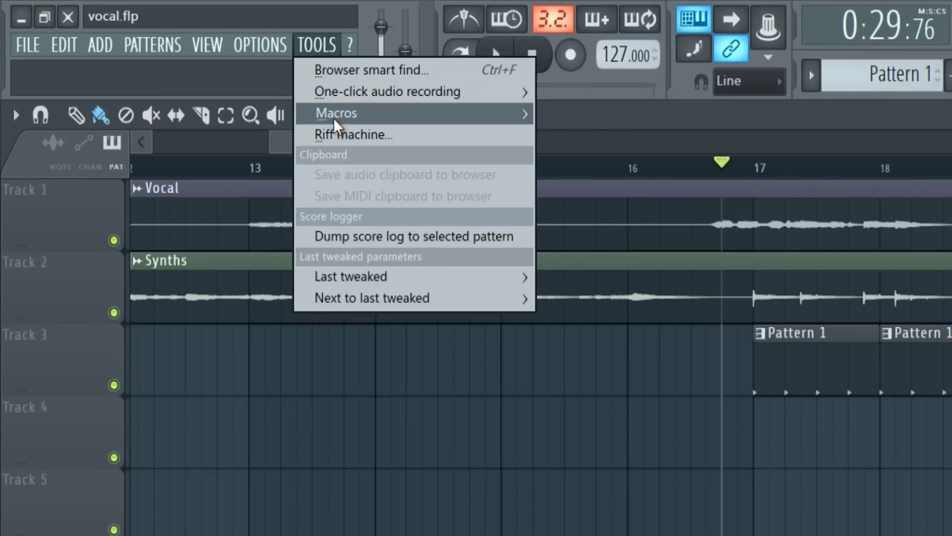
{"action": "mouse_move", "coordinate": [180, 62]}
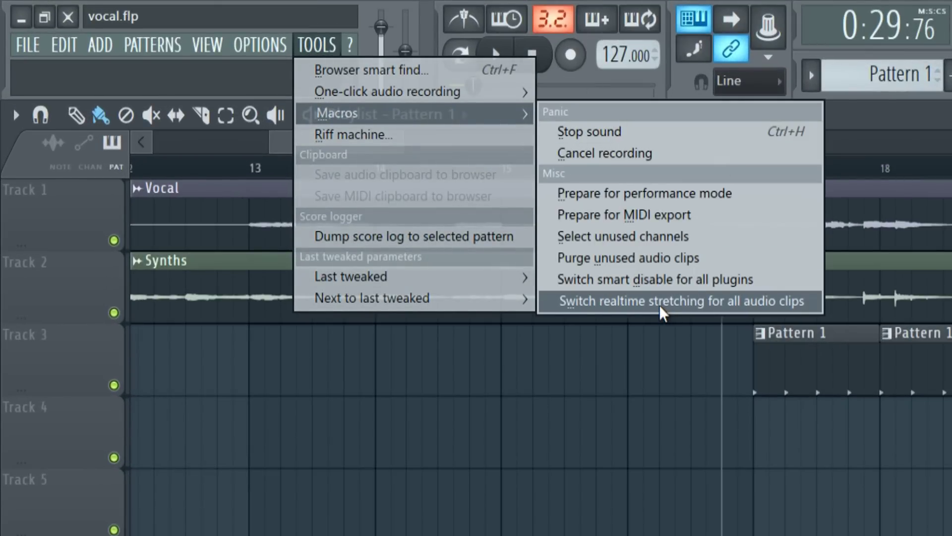
{"action": "left_click", "coordinate": [659, 305]}
{"action": "left_click", "coordinate": [570, 317]}
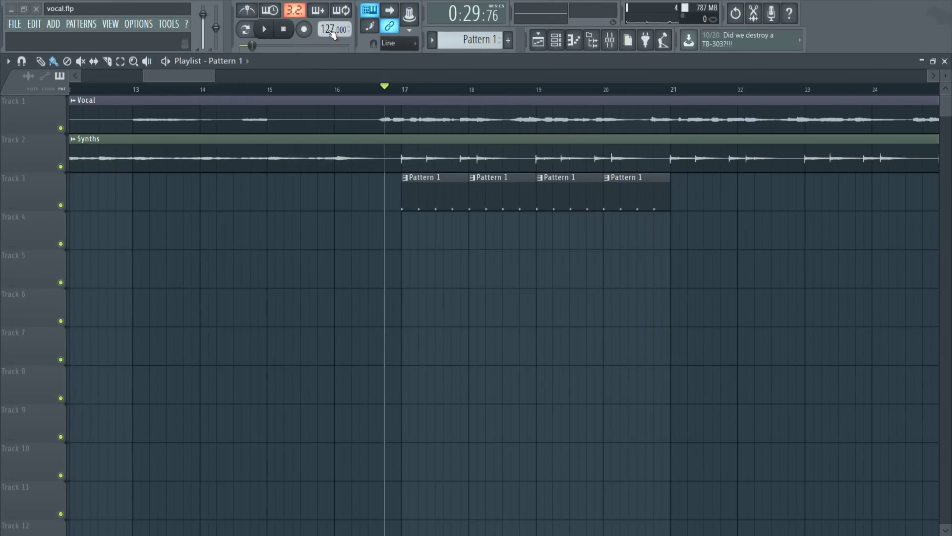
Lower the project tempo to 100 BPM and raise it to 105 BPM
{"action": "left_click_drag", "start_coordinate": [331, 32], "coordinate": [330, 43]}
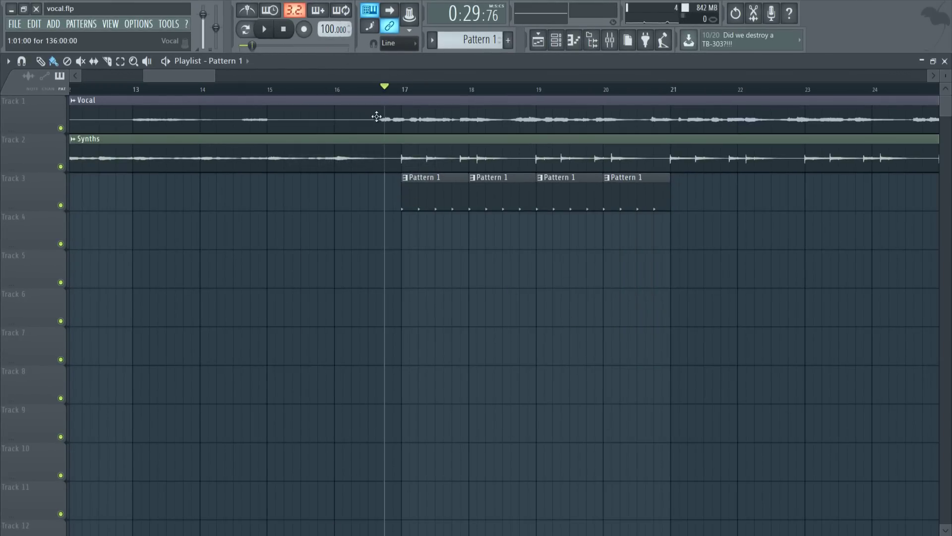
{"action": "scroll", "coordinate": [332, 17], "scroll_direction": "up", "scroll_amount": 1}
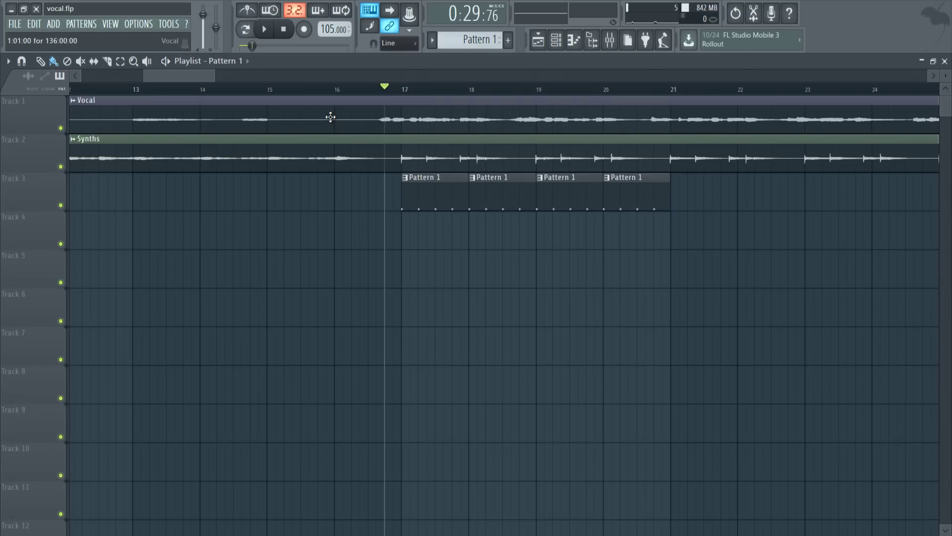
Pick the Blaze Break 2 audio clip from the Channel rack and place it on Track 7 at bar 17
{"action": "left_click", "coordinate": [556, 39]}
{"action": "left_click_drag", "start_coordinate": [331, 104], "coordinate": [386, 124]}
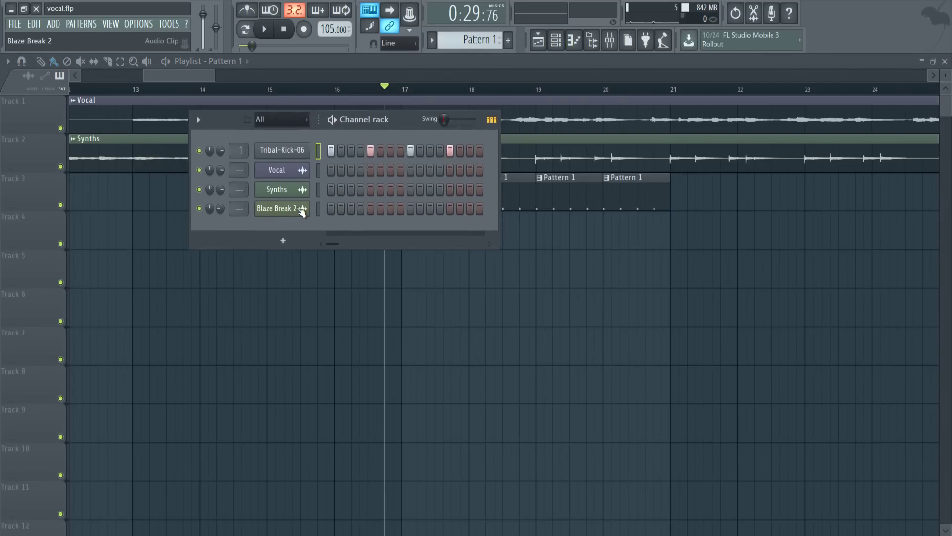
{"action": "left_click", "coordinate": [302, 213]}
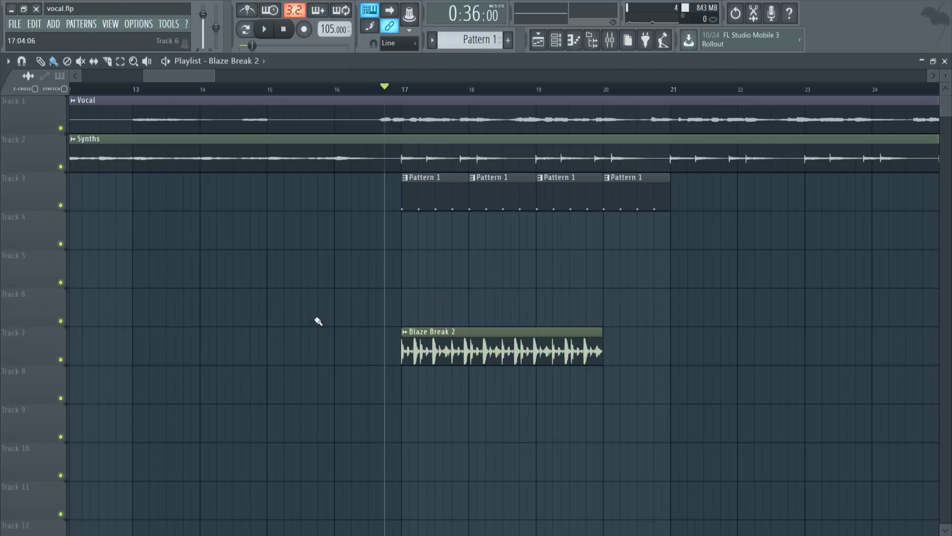
Solo Track 7 and play the Blaze Break 2 loop from bar 17
{"action": "right_click", "coordinate": [61, 359]}
{"action": "left_click", "coordinate": [405, 89]}
{"action": "key", "text": "space"}
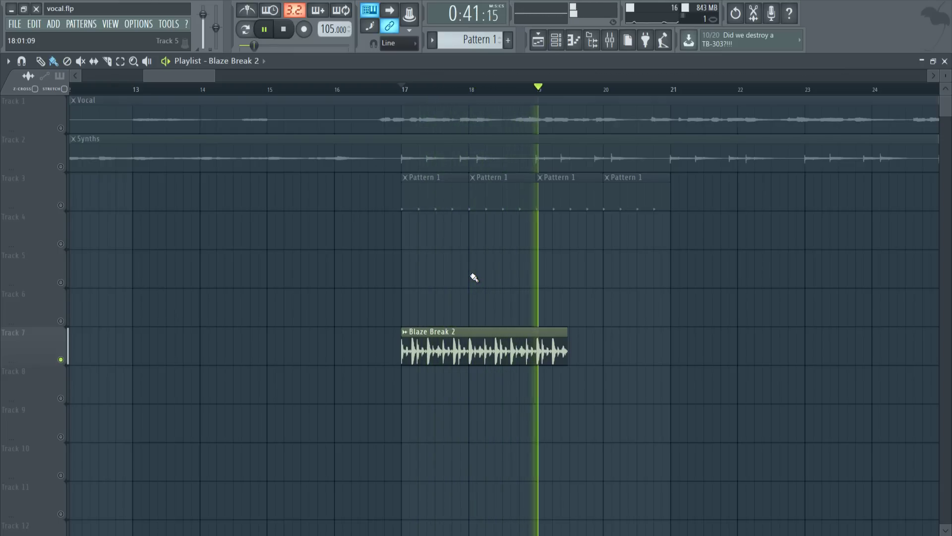
{"action": "key", "text": "space"}
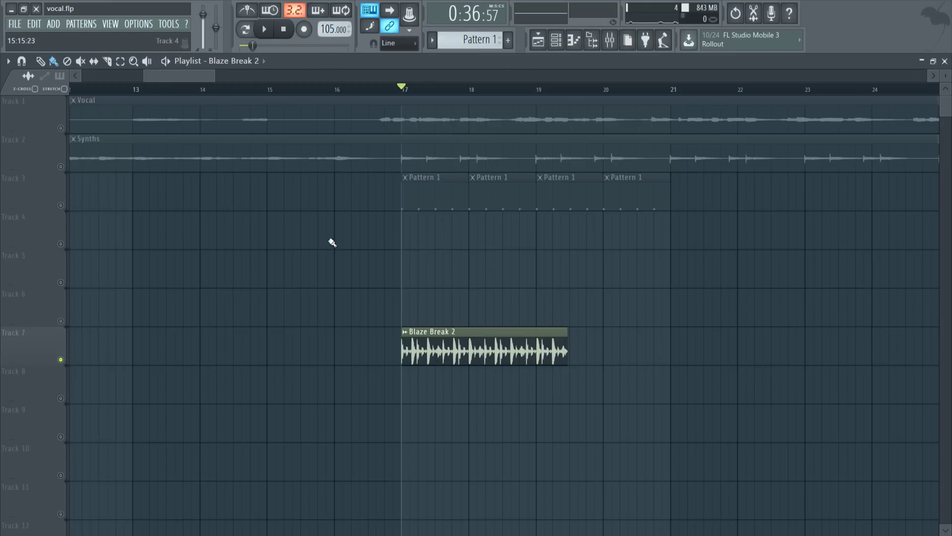
Raise the project tempo to 110 BPM and on to 115 BPM
{"action": "left_click_drag", "start_coordinate": [327, 30], "coordinate": [340, 531]}
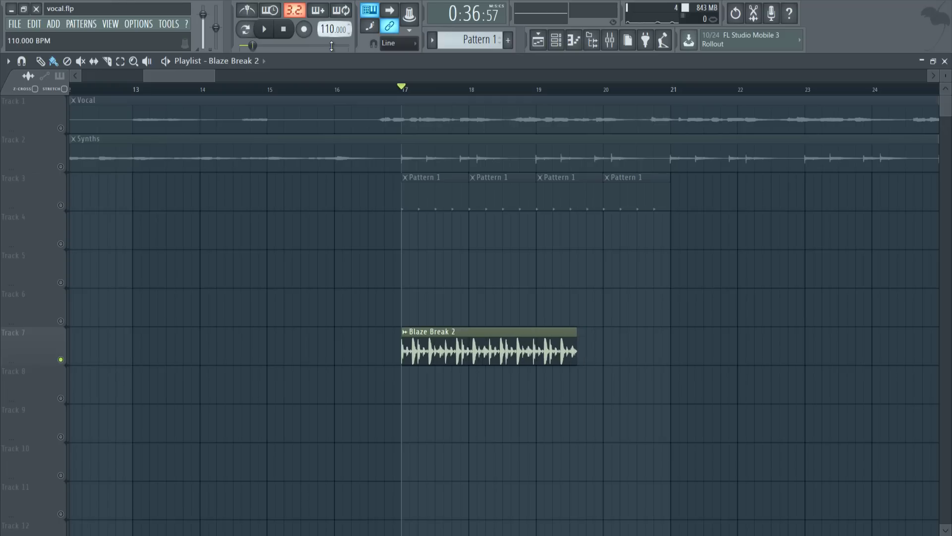
{"action": "scroll", "coordinate": [335, 28], "scroll_direction": "down", "scroll_amount": 1}
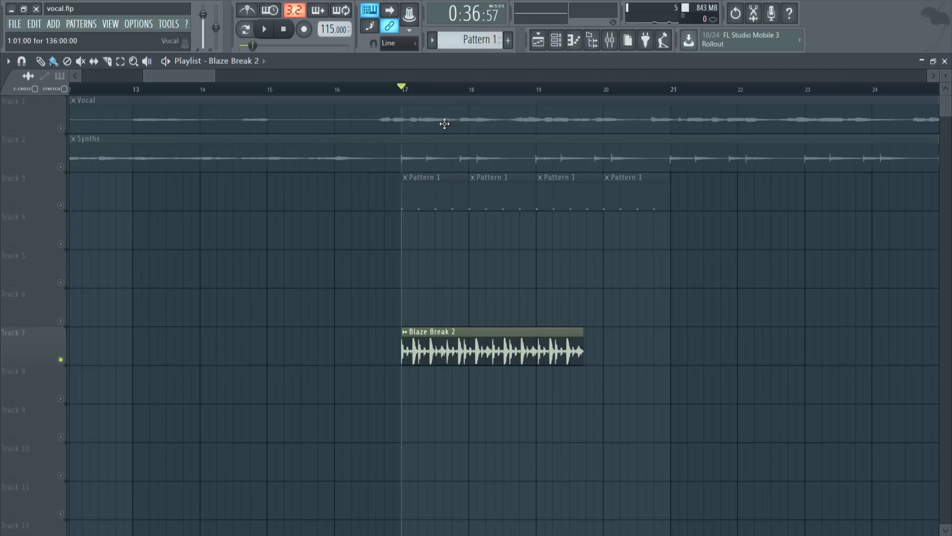
Detect the tempo of the Blaze Break 2 clip in the 75 to 150 range and decline applying it to the project
{"action": "left_click", "coordinate": [405, 332]}
{"action": "left_click", "coordinate": [516, 388]}
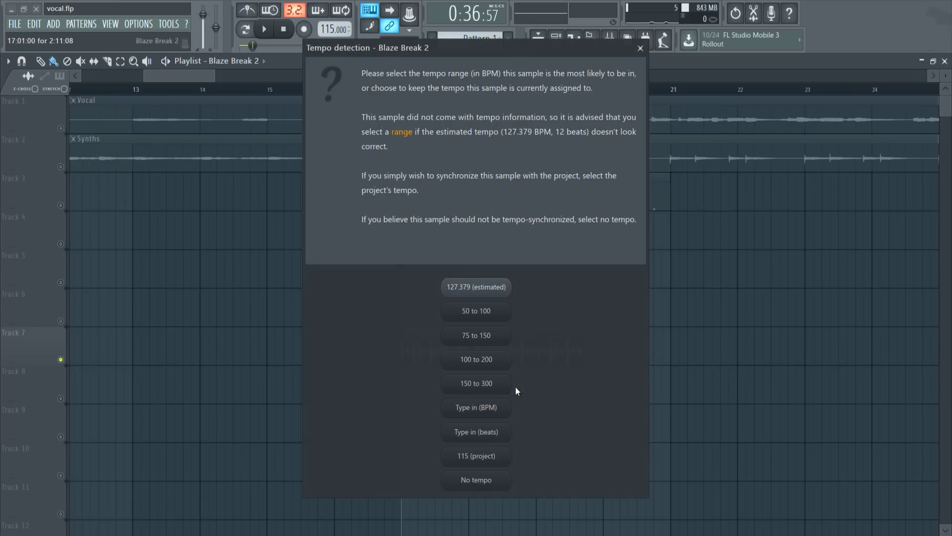
{"action": "left_click", "coordinate": [499, 338]}
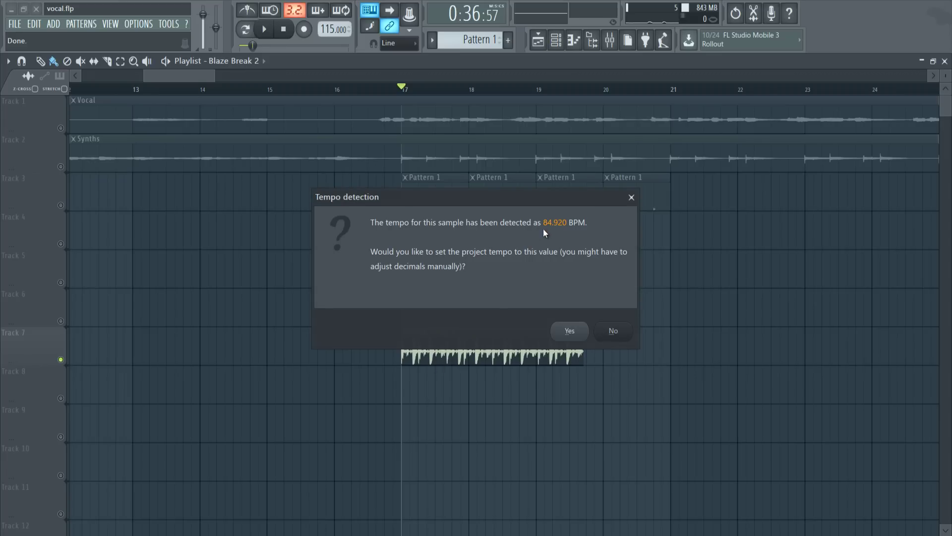
{"action": "left_click", "coordinate": [613, 330]}
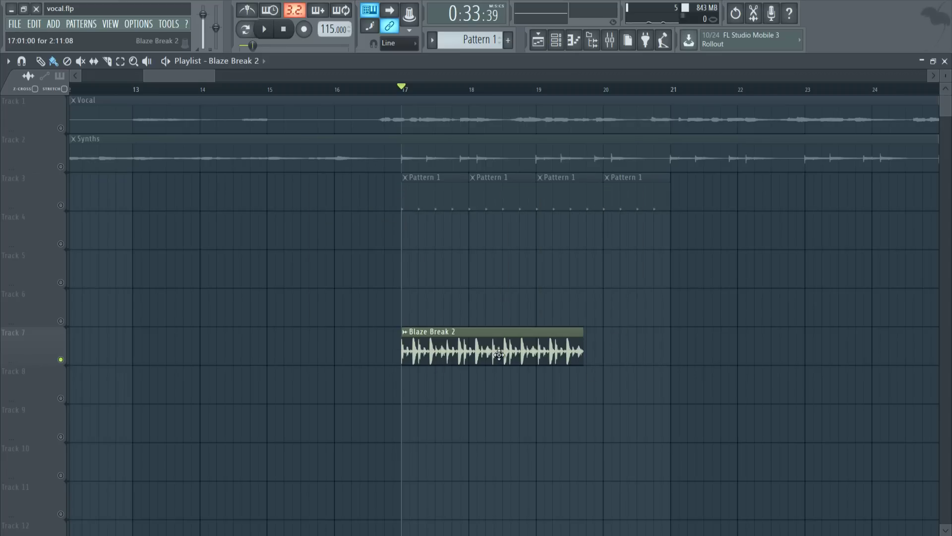
Apply Fit to tempo to the Blaze Break 2 clip using the project tempo of 115 BPM
{"action": "left_click", "coordinate": [404, 332]}
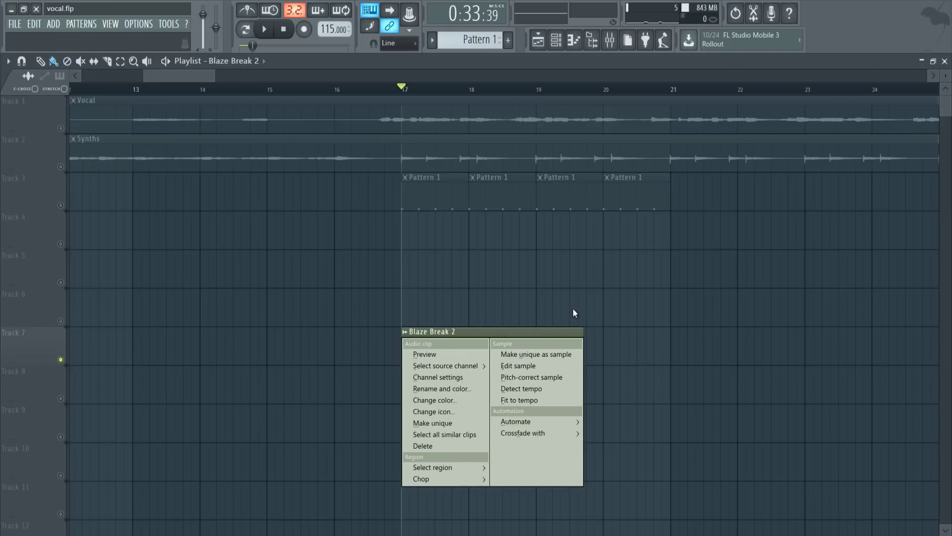
{"action": "left_click", "coordinate": [521, 401]}
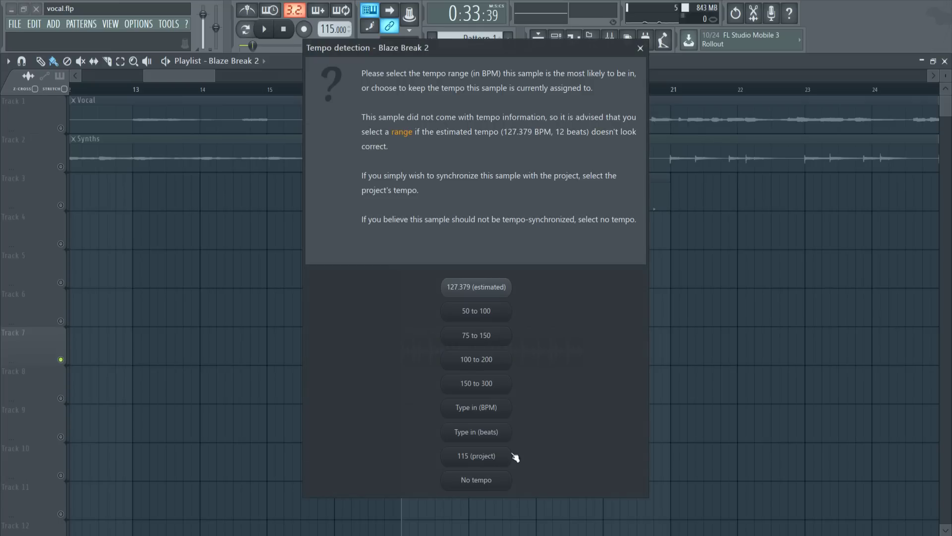
{"action": "left_click", "coordinate": [494, 463]}
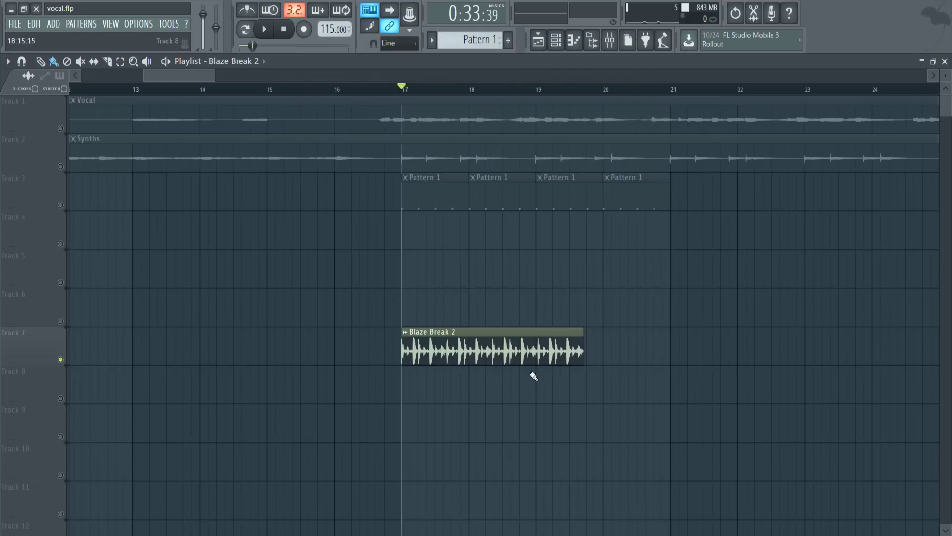
Increase the time-stretch time in the Blaze Break 2 channel settings until the clip spans bars 17 to 21
{"action": "double_click", "coordinate": [512, 345]}
{"action": "left_click_drag", "start_coordinate": [615, 141], "coordinate": [162, 125]}
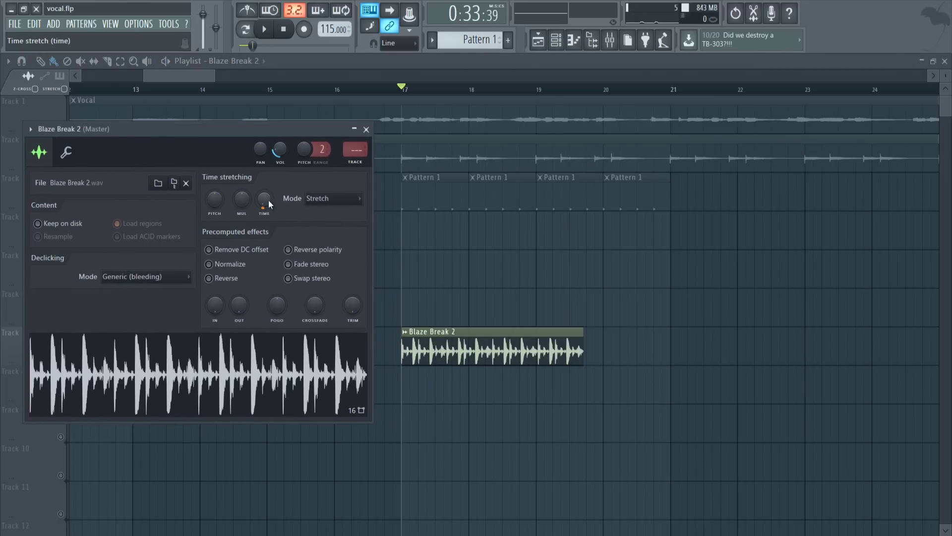
{"action": "left_click_drag", "start_coordinate": [266, 200], "coordinate": [269, 167]}
{"action": "key", "text": "Escape"}
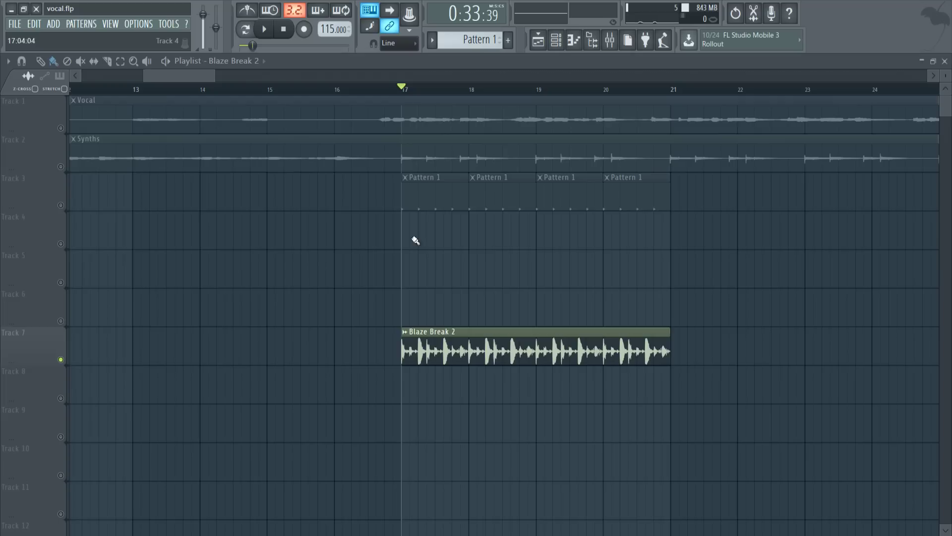
Unmute Track 3 and play the stretched Blaze Break 2 loop together with the kick pattern
{"action": "left_click", "coordinate": [61, 205]}
{"action": "key", "text": "space"}
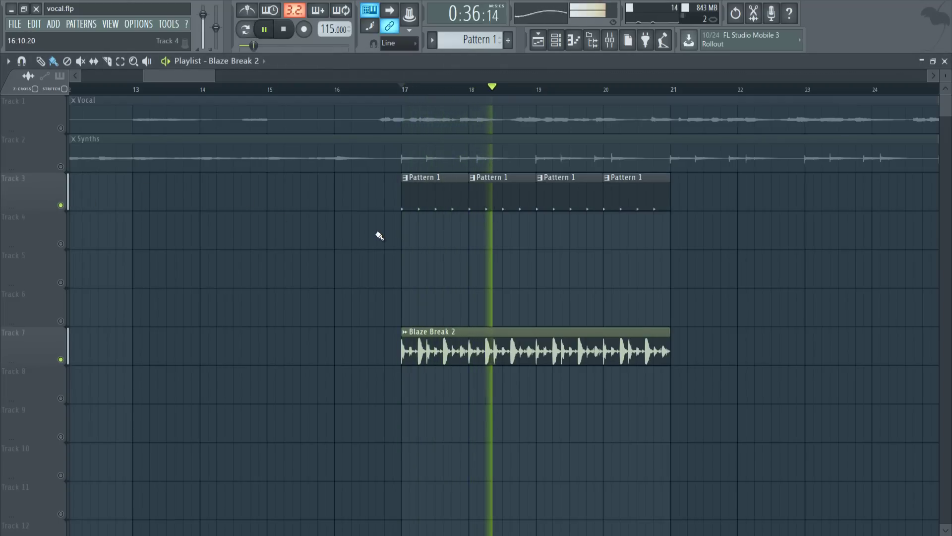
{"action": "key", "text": "space"}
Try the Slice map, e3 generic and e2 transient stretching modes on Blaze Break 2 during playback
{"action": "double_click", "coordinate": [468, 328]}
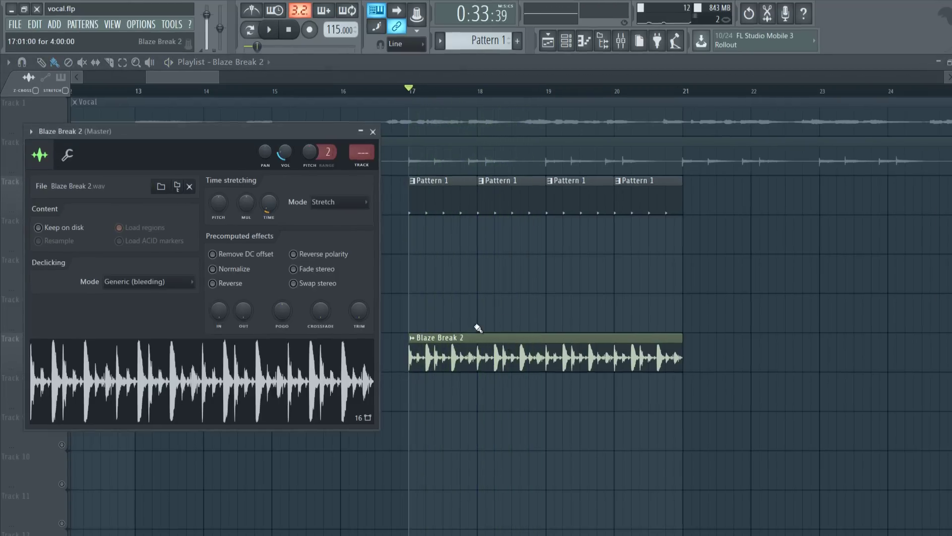
{"action": "left_click", "coordinate": [320, 200]}
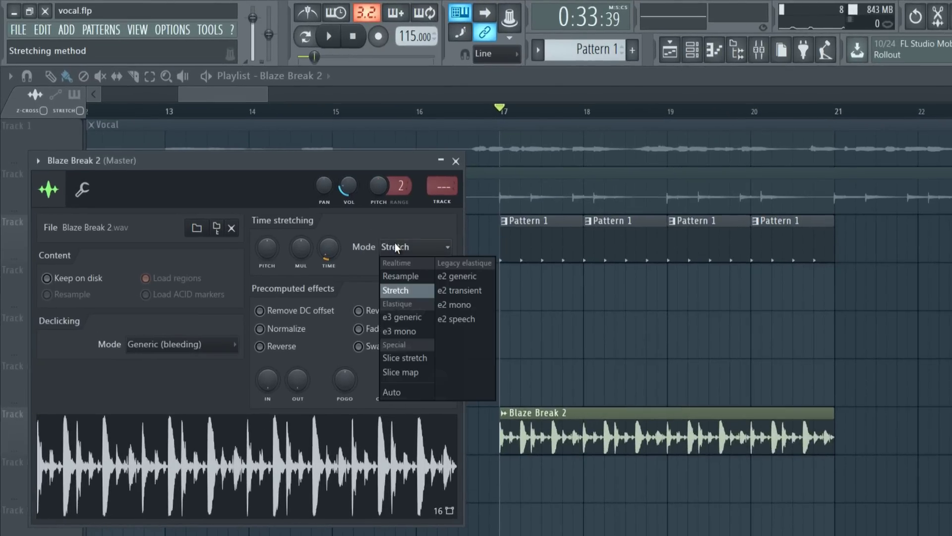
{"action": "left_click", "coordinate": [405, 372]}
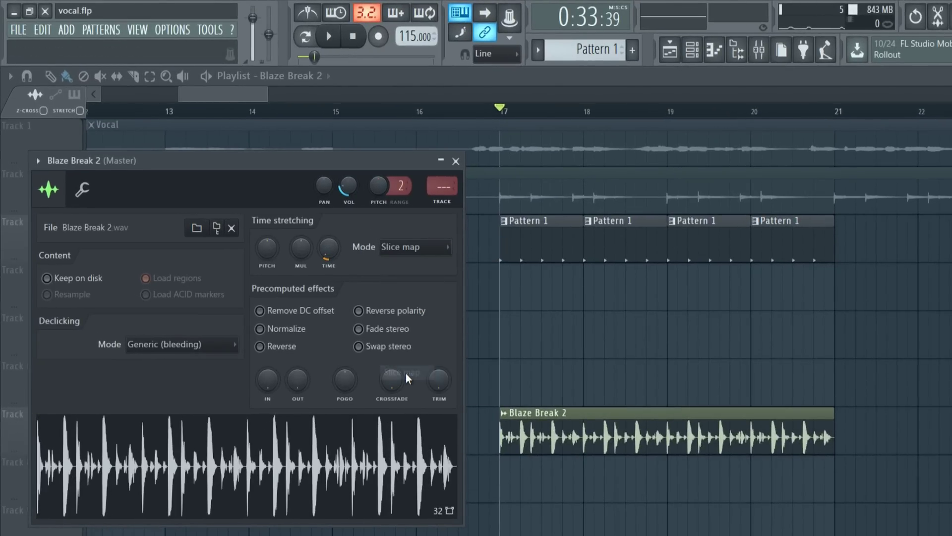
{"action": "key", "text": "space"}
{"action": "left_click", "coordinate": [406, 245]}
{"action": "left_click", "coordinate": [402, 316]}
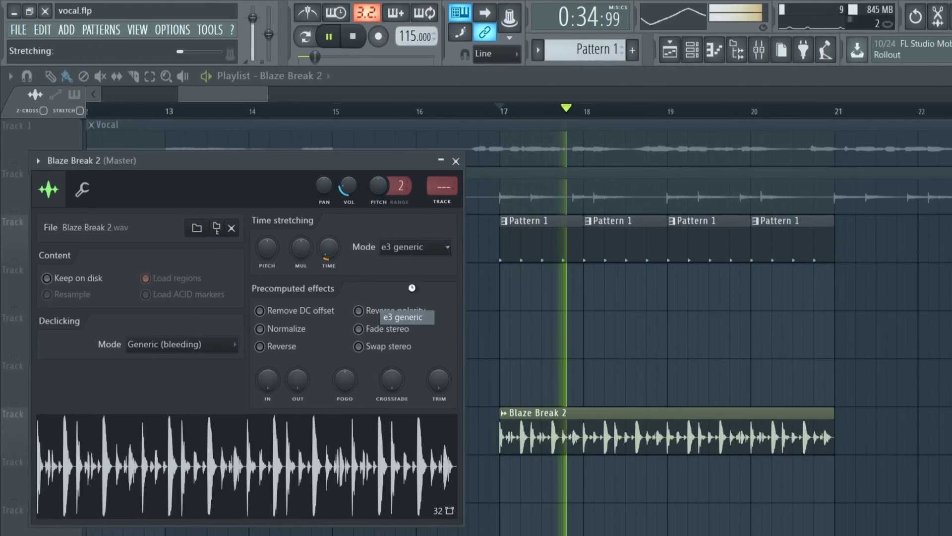
{"action": "left_click", "coordinate": [422, 247]}
{"action": "left_click", "coordinate": [459, 290]}
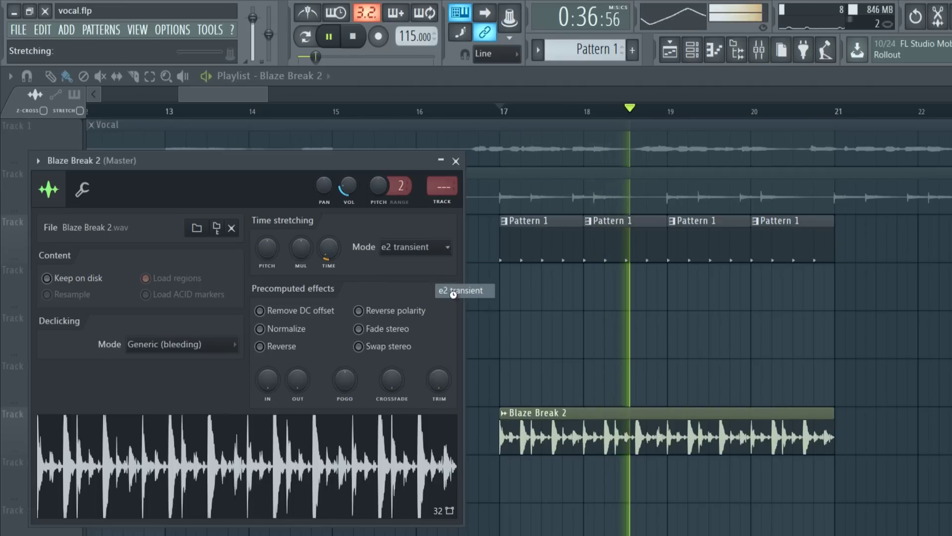
Return Blaze Break 2 to the Stretch mode, stop playback and close its channel settings
{"action": "left_click", "coordinate": [422, 247]}
{"action": "left_click", "coordinate": [423, 290]}
{"action": "key", "text": "space"}
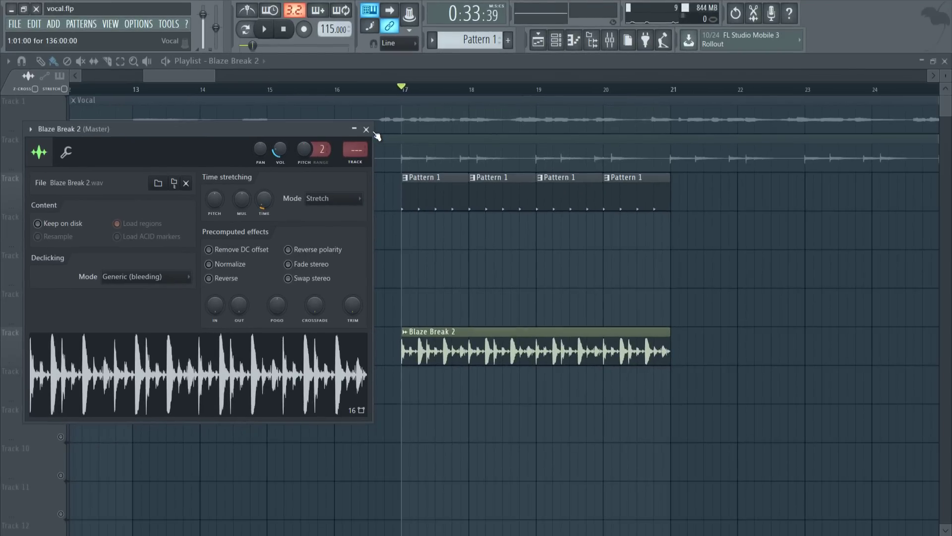
{"action": "left_click", "coordinate": [406, 143]}
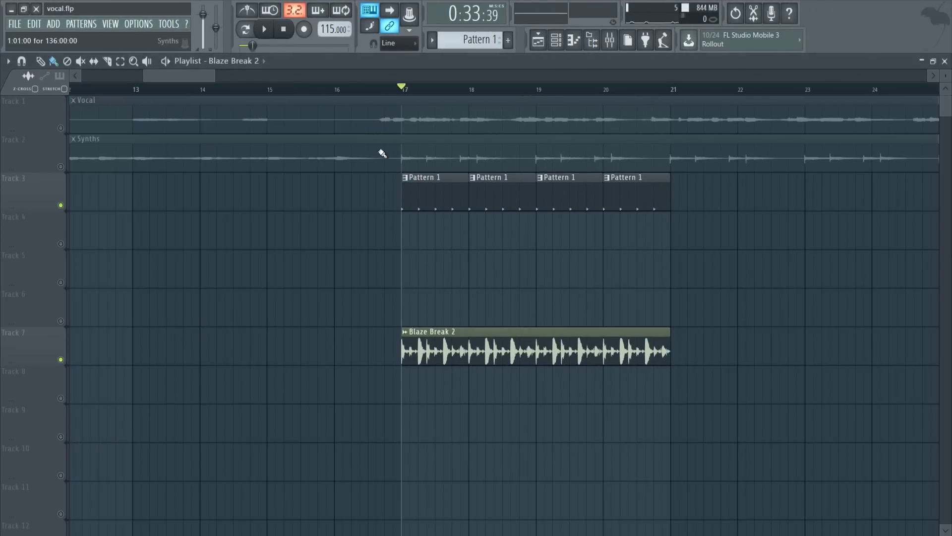
Reset the Blaze Break 2 time-stretch time to (none) and close its channel settings
{"action": "double_click", "coordinate": [436, 340]}
{"action": "right_click", "coordinate": [267, 204]}
{"action": "left_click", "coordinate": [281, 214]}
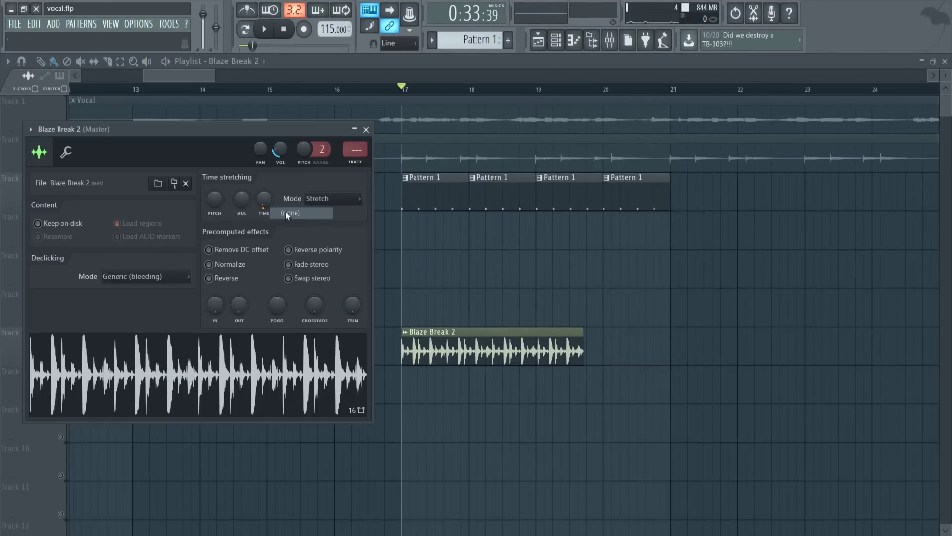
{"action": "left_click", "coordinate": [366, 129]}
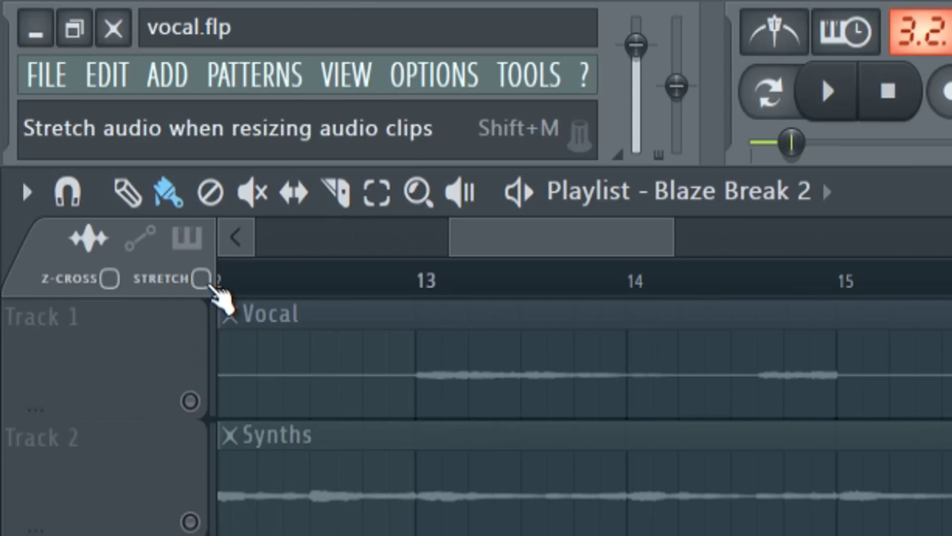
Enable Stretch in the playlist, stretch the end of Blaze Break 2 to just before bar 21 and play it with the kick
{"action": "left_click", "coordinate": [64, 89]}
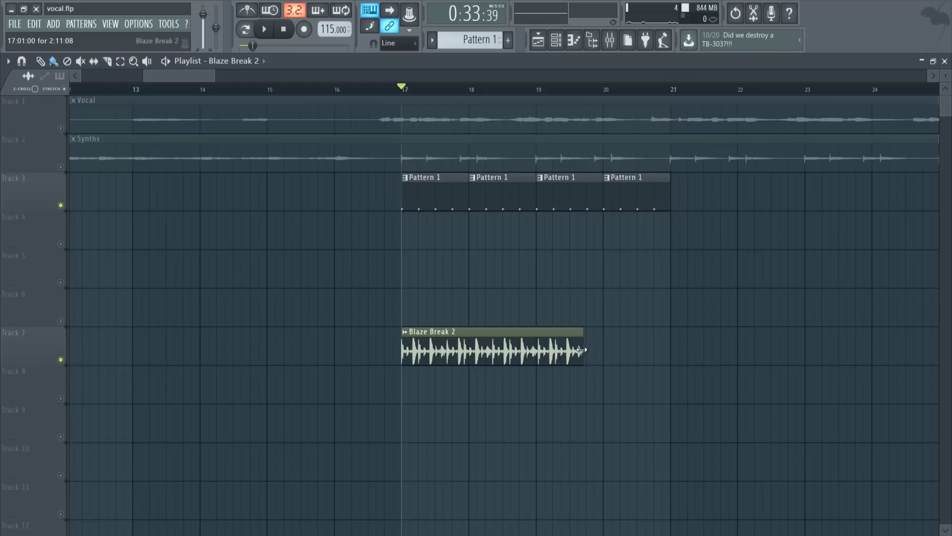
{"action": "left_click_drag", "start_coordinate": [584, 346], "coordinate": [668, 345]}
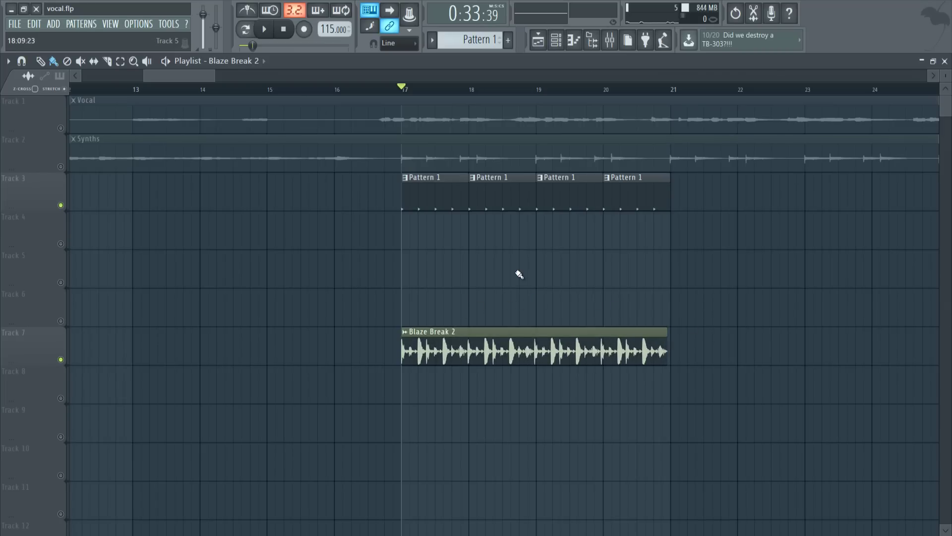
{"action": "key", "text": "space"}
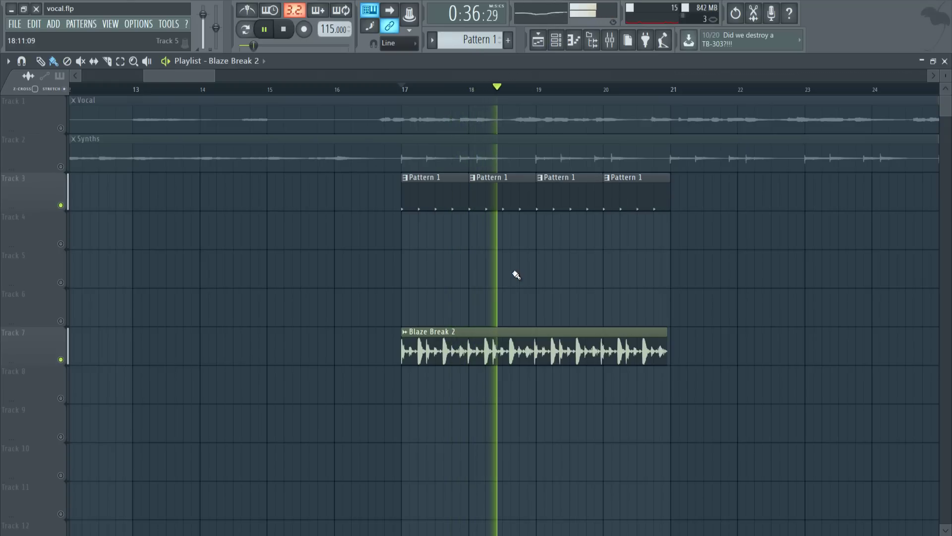
{"action": "key", "text": "space"}
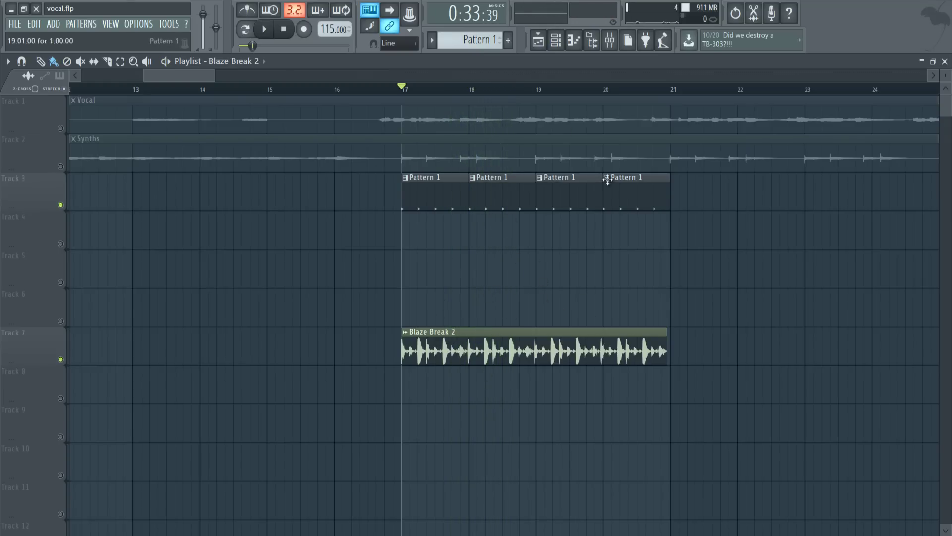
Turn on snapping and stretch the end of the Blaze Break 2 clip exactly to bar 21
{"action": "left_click_drag", "start_coordinate": [215, 75], "coordinate": [193, 75]}
{"action": "mouse_move", "coordinate": [456, 346]}
{"action": "left_mouse_down"}
{"action": "mouse_move", "coordinate": [482, 344]}
{"action": "mouse_move", "coordinate": [462, 345]}
{"action": "left_mouse_up"}
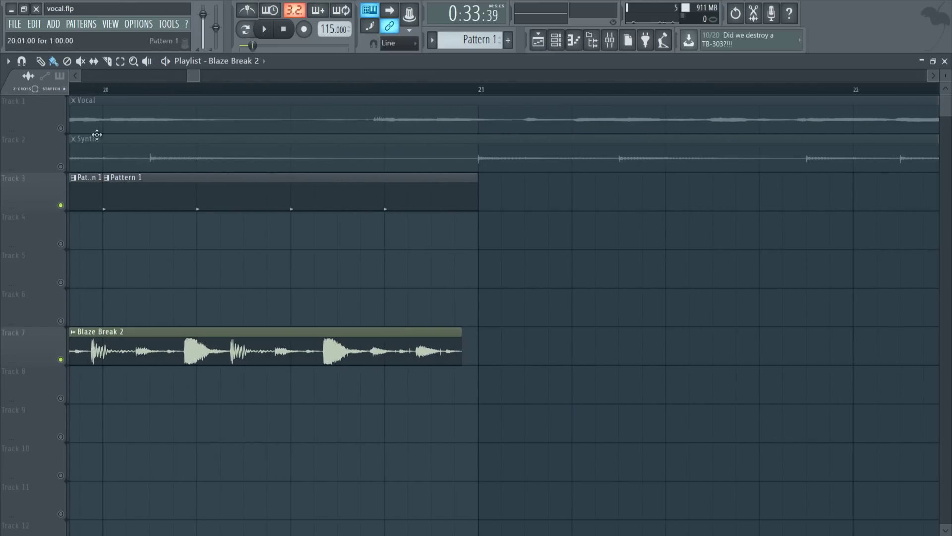
{"action": "left_click", "coordinate": [22, 61]}
{"action": "left_click", "coordinate": [30, 120]}
{"action": "left_click_drag", "start_coordinate": [461, 346], "coordinate": [477, 347]}
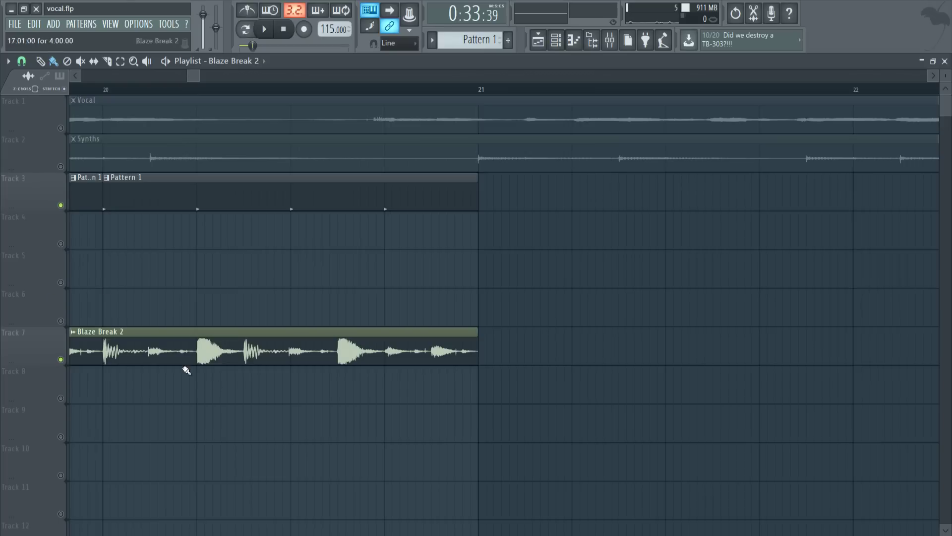
Play the four-bar Blaze Break 2 clip with the kick and restore the previous snap setting
{"action": "key", "text": "space"}
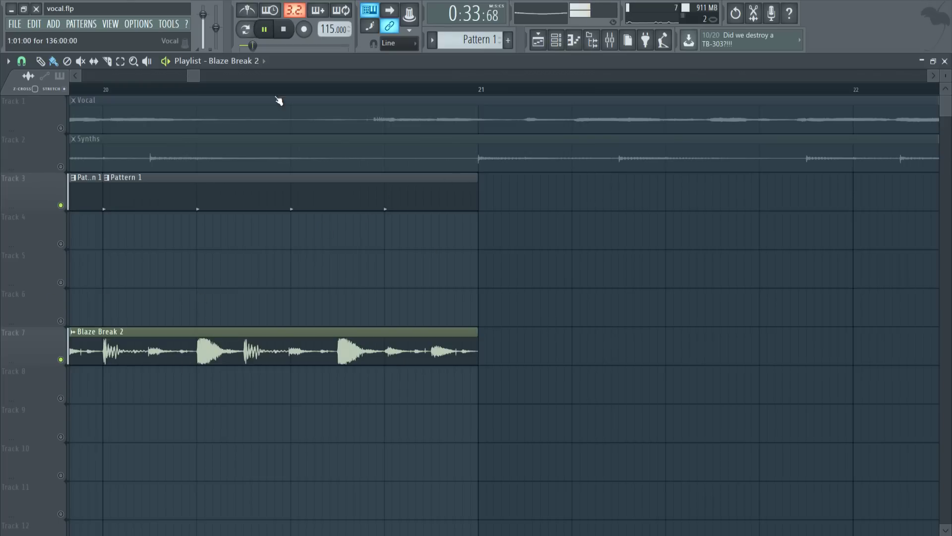
{"action": "left_click_drag", "start_coordinate": [197, 79], "coordinate": [221, 76]}
{"action": "left_click", "coordinate": [23, 62]}
{"action": "left_click", "coordinate": [36, 121]}
{"action": "key", "text": "space"}
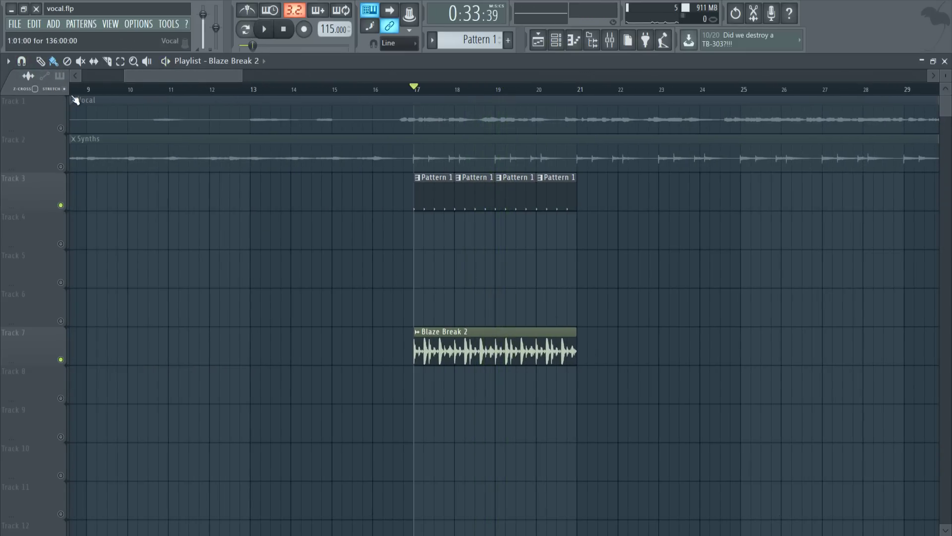
With Stretch off, trim Blaze Break 2 to half a bar, repeat it up to bar 20, fill bars 20 to 21 with a longer piece and audition it
{"action": "left_click_drag", "start_coordinate": [575, 347], "coordinate": [431, 334]}
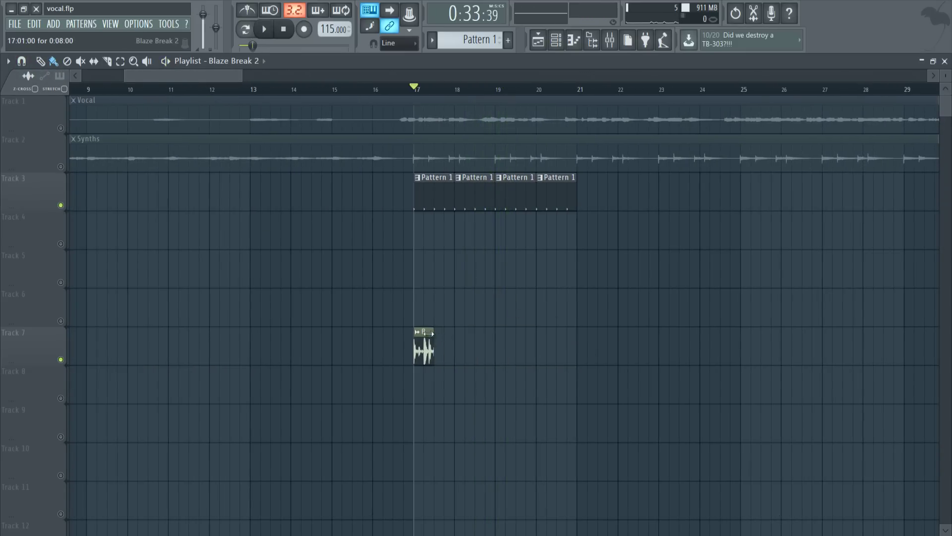
{"action": "left_click", "coordinate": [441, 341]}
{"action": "mouse_move", "coordinate": [474, 359]}
{"action": "left_mouse_down"}
{"action": "mouse_move", "coordinate": [417, 342]}
{"action": "mouse_move", "coordinate": [577, 343]}
{"action": "left_mouse_up"}
{"action": "right_click", "coordinate": [568, 346]}
{"action": "key", "text": "space"}
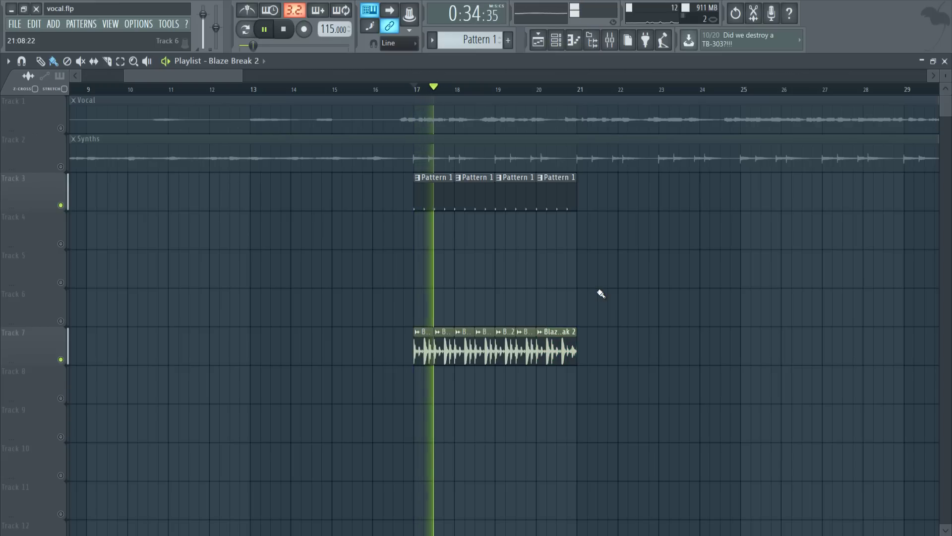
{"action": "key", "text": "space"}
Unmute all tracks and play the full arrangement from just before bar 17
{"action": "right_click", "coordinate": [61, 167]}
{"action": "right_click", "coordinate": [61, 166]}
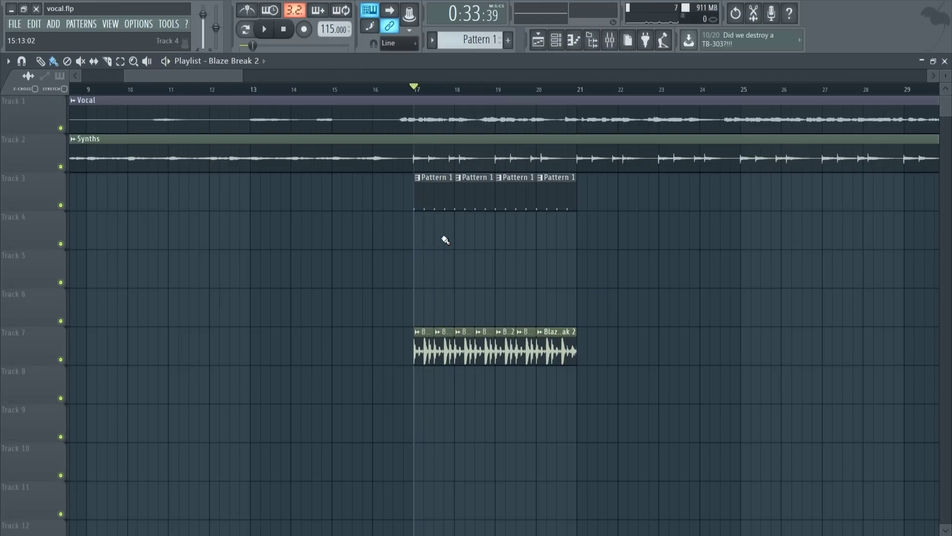
{"action": "left_click", "coordinate": [403, 92]}
{"action": "key", "text": "space"}
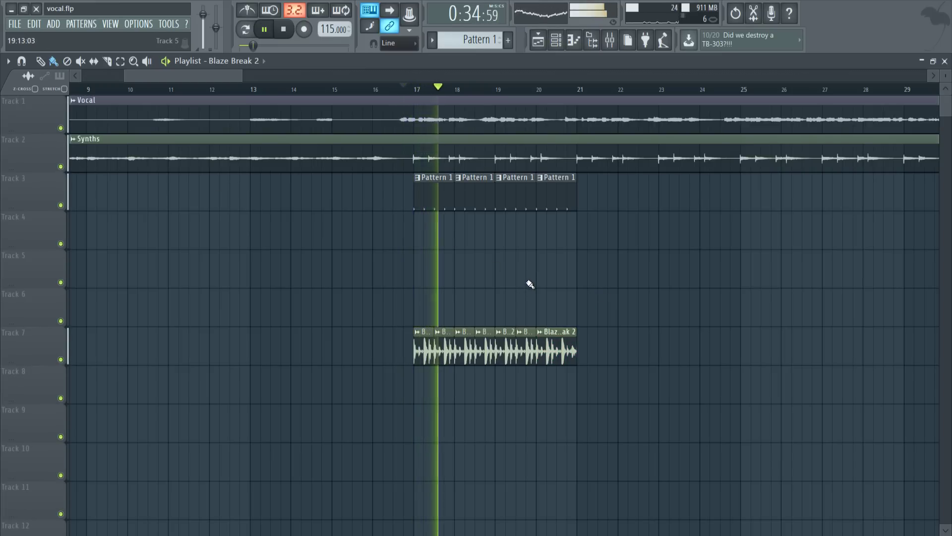